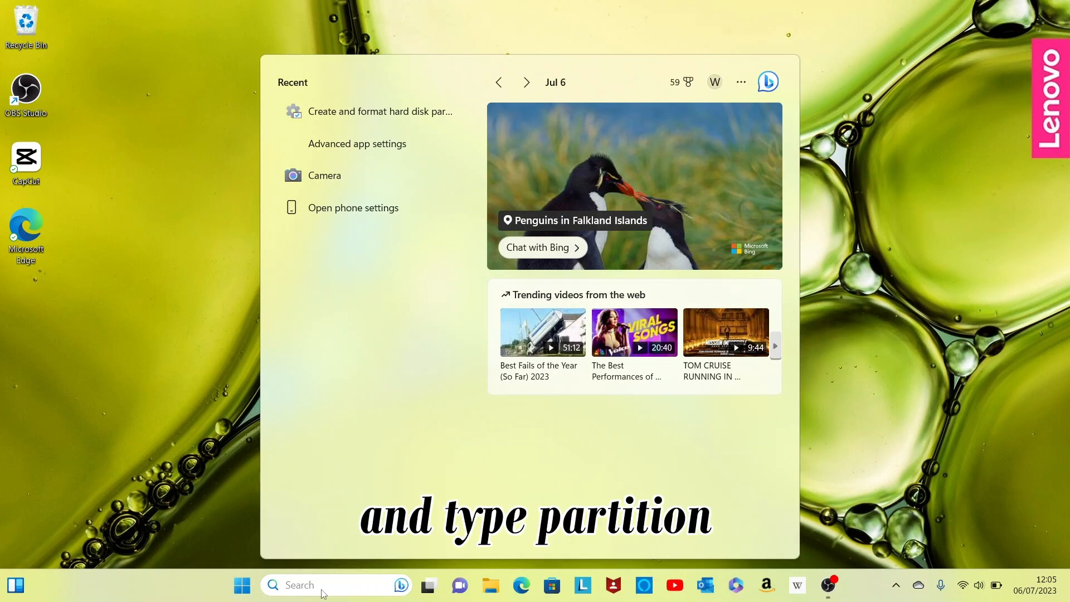
Search for "part", open Create and format hard disk partitions, and maximize the Disk Management window.
{"action": "type", "text": "par"}
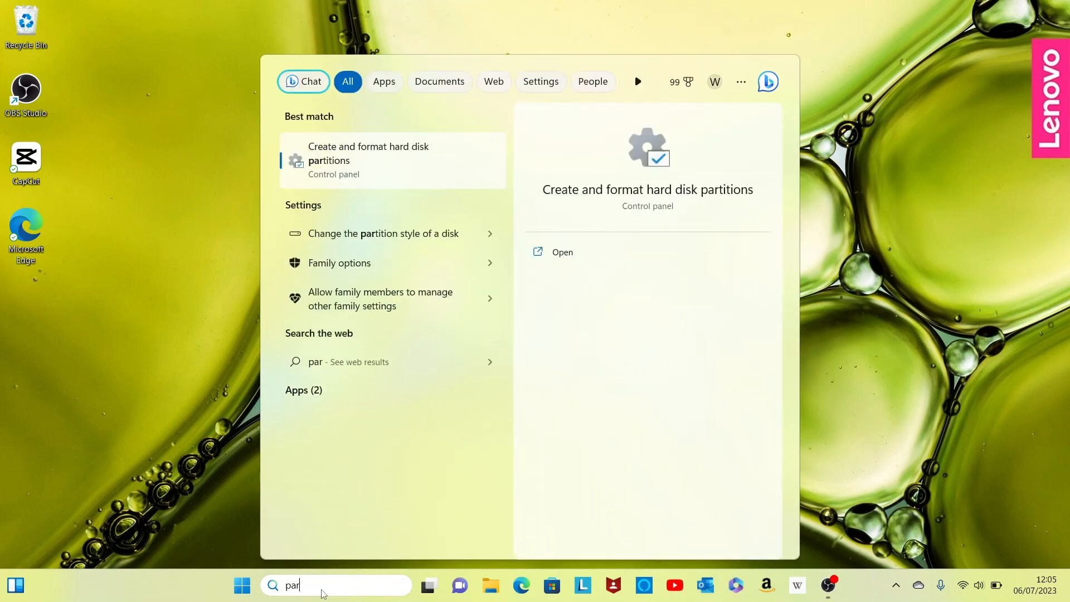
{"action": "type", "text": "t"}
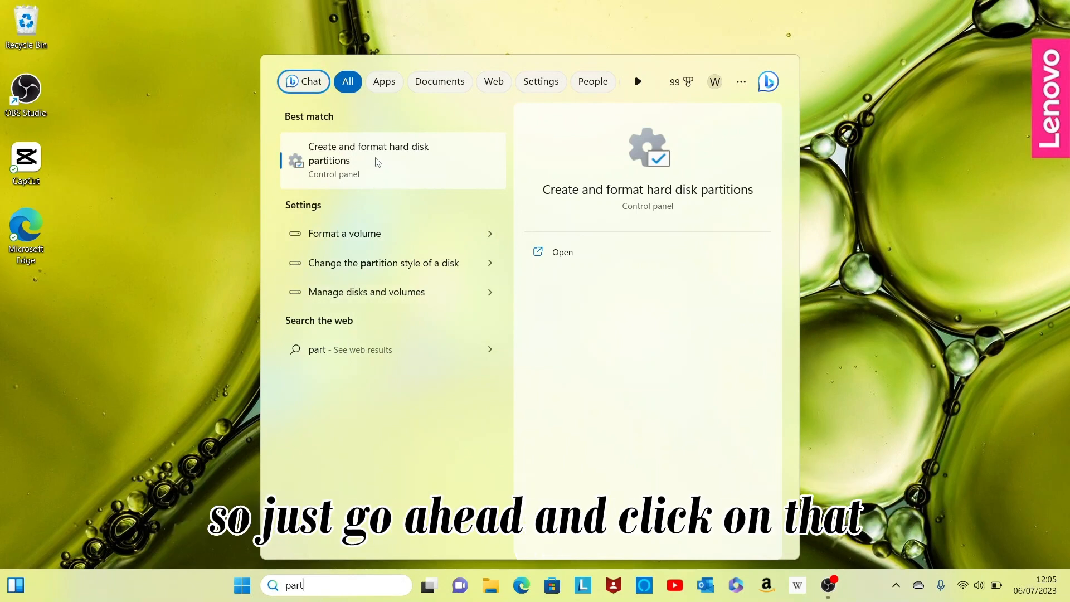
{"action": "left_click", "coordinate": [388, 164]}
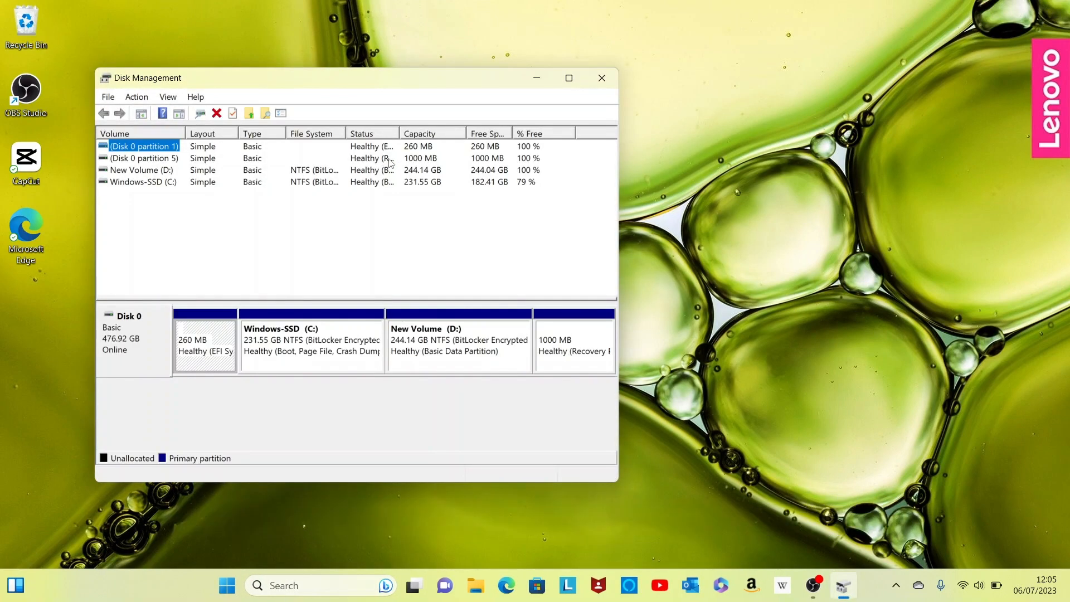
{"action": "left_click", "coordinate": [575, 82]}
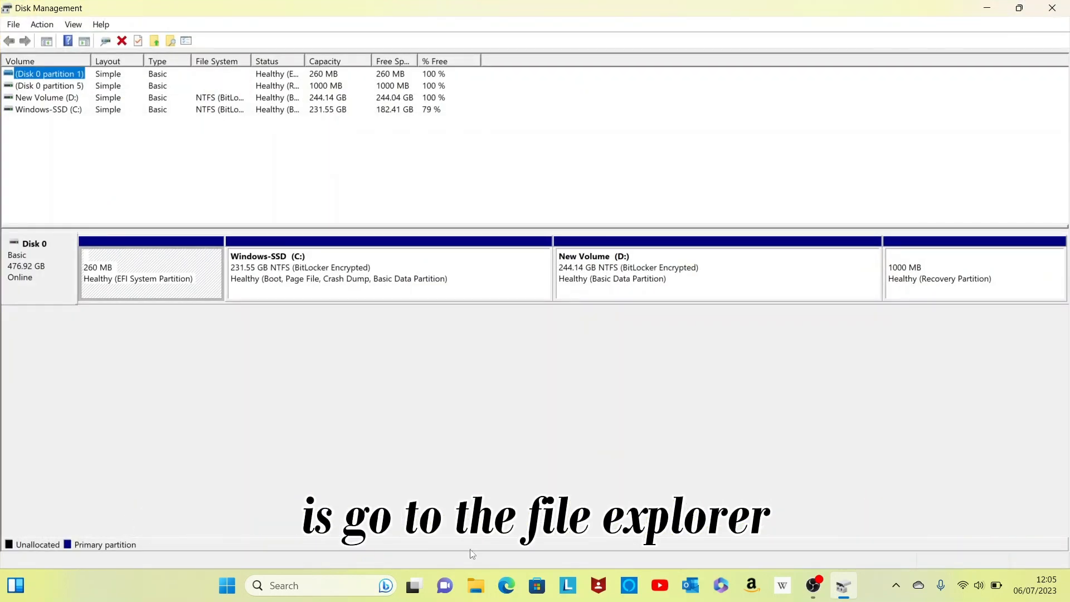
Open File Explorer and go to This PC.
{"action": "left_click", "coordinate": [476, 591]}
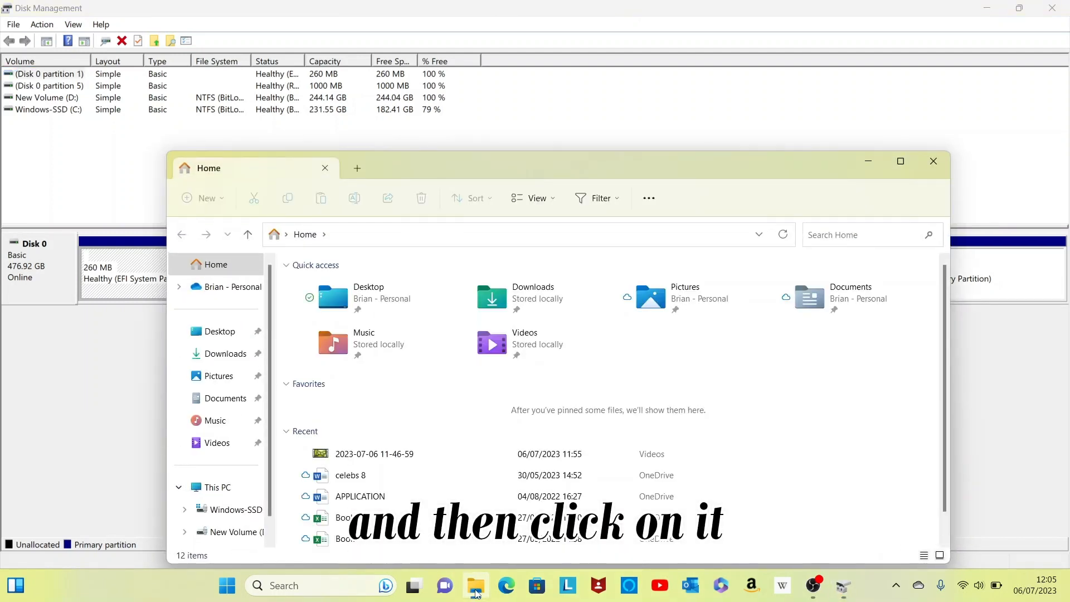
{"action": "left_click", "coordinate": [228, 491]}
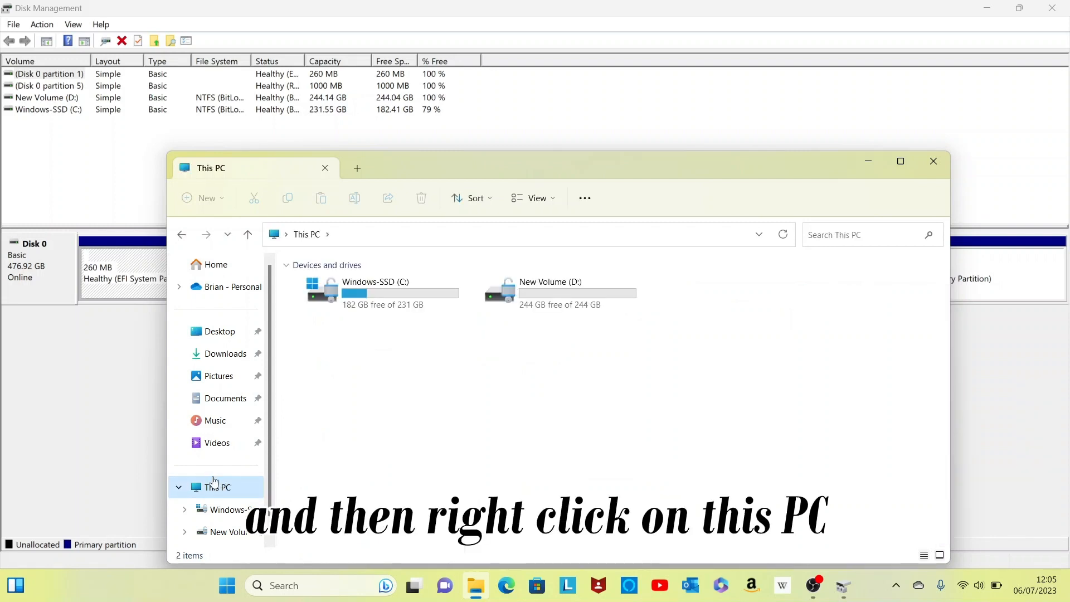
Open Computer Management through This PC's Manage option, view its Disk Management section, then close it.
{"action": "right_click", "coordinate": [216, 494]}
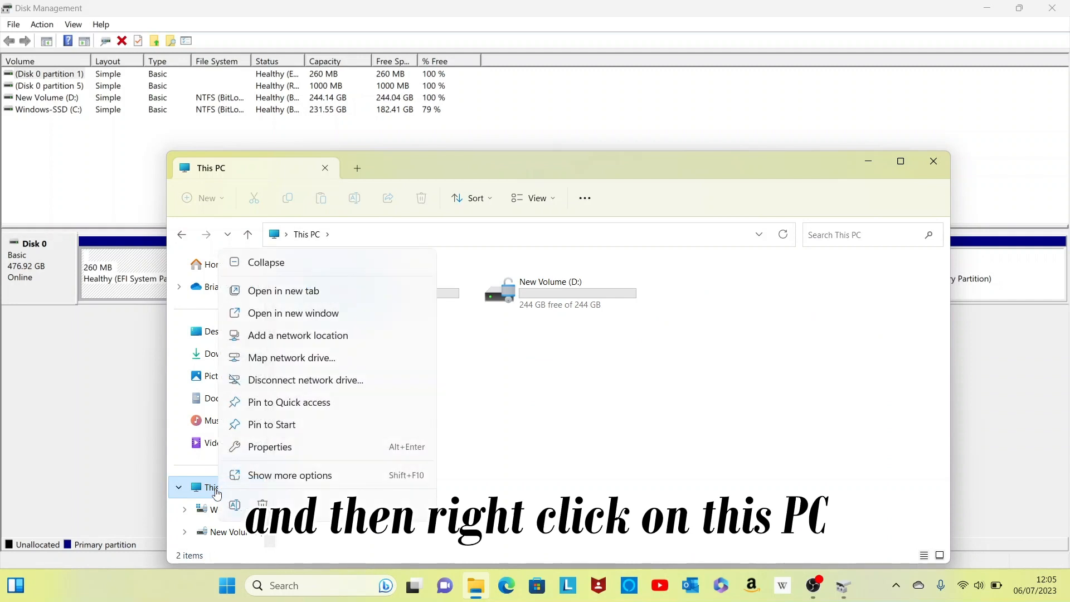
{"action": "left_click", "coordinate": [286, 482]}
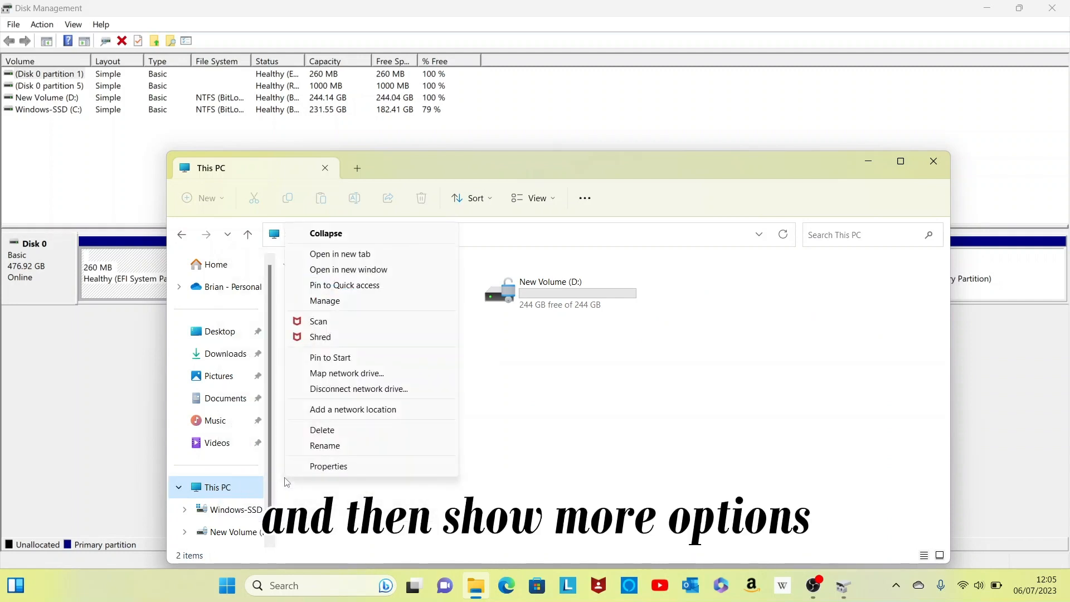
{"action": "left_click", "coordinate": [337, 302]}
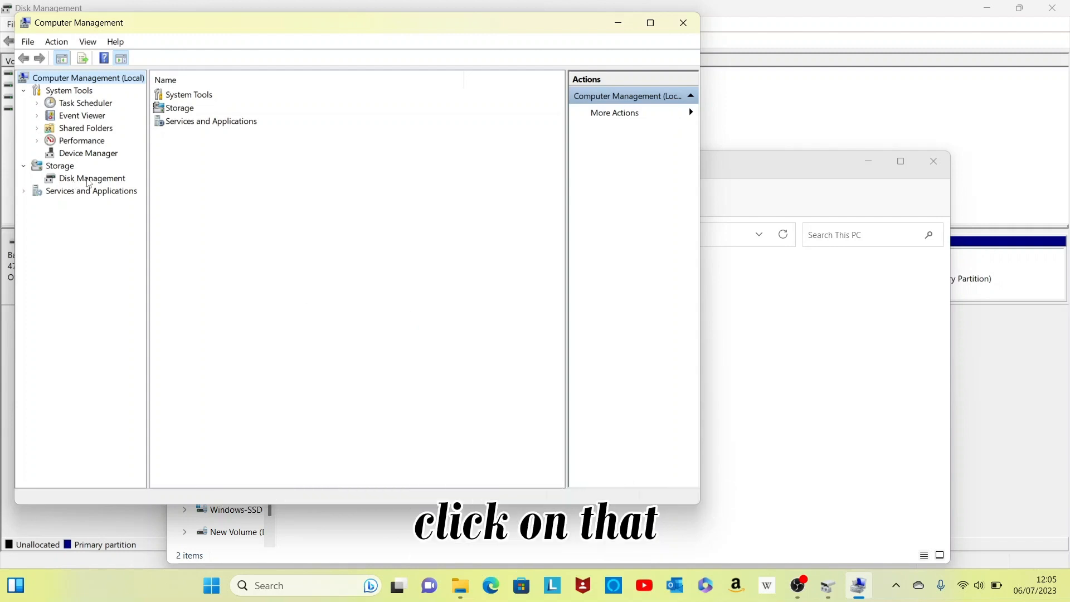
{"action": "left_click", "coordinate": [86, 181]}
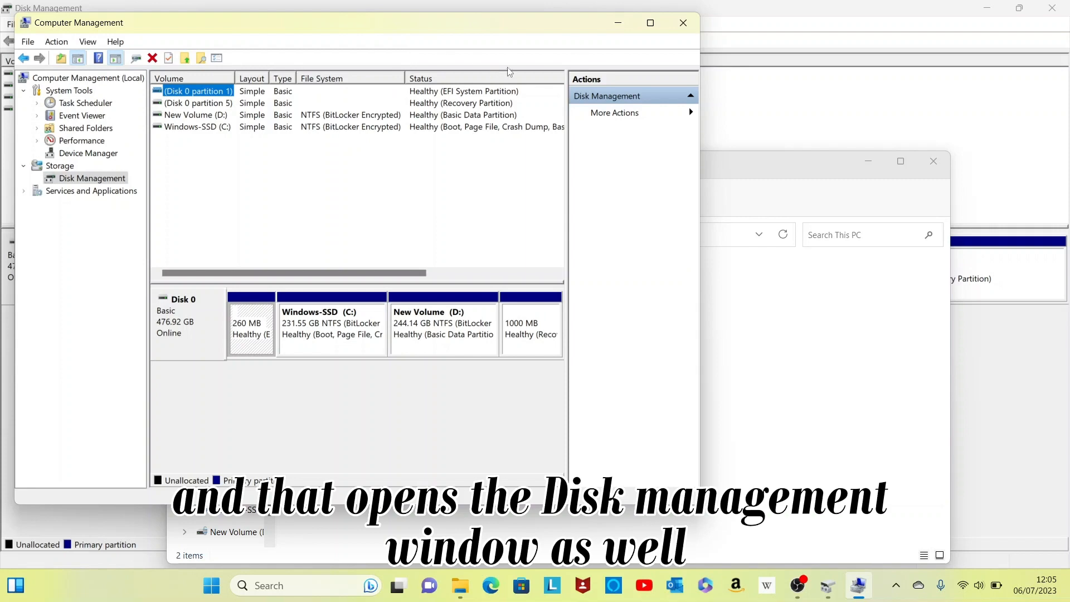
{"action": "left_click", "coordinate": [655, 27]}
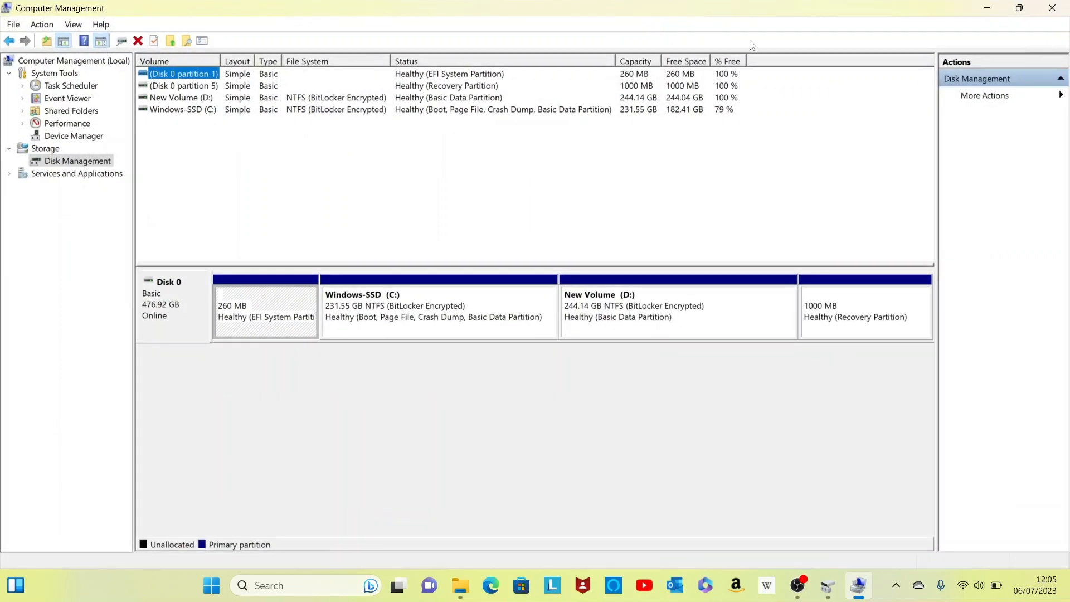
{"action": "left_click", "coordinate": [1053, 11]}
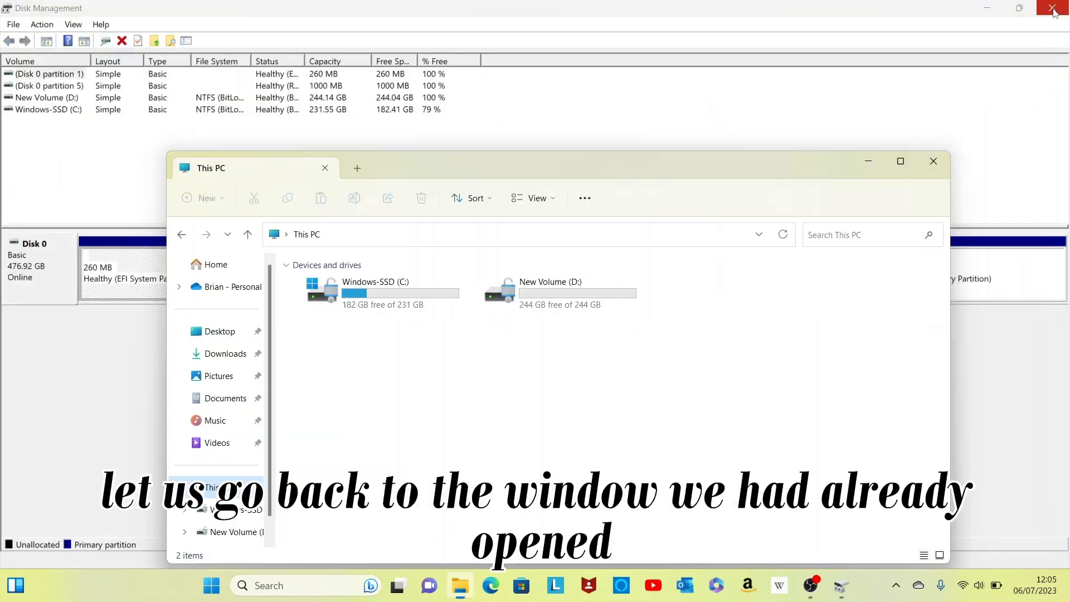
Shrink New Volume (D:) by 10000 MB.
{"action": "left_click", "coordinate": [748, 125]}
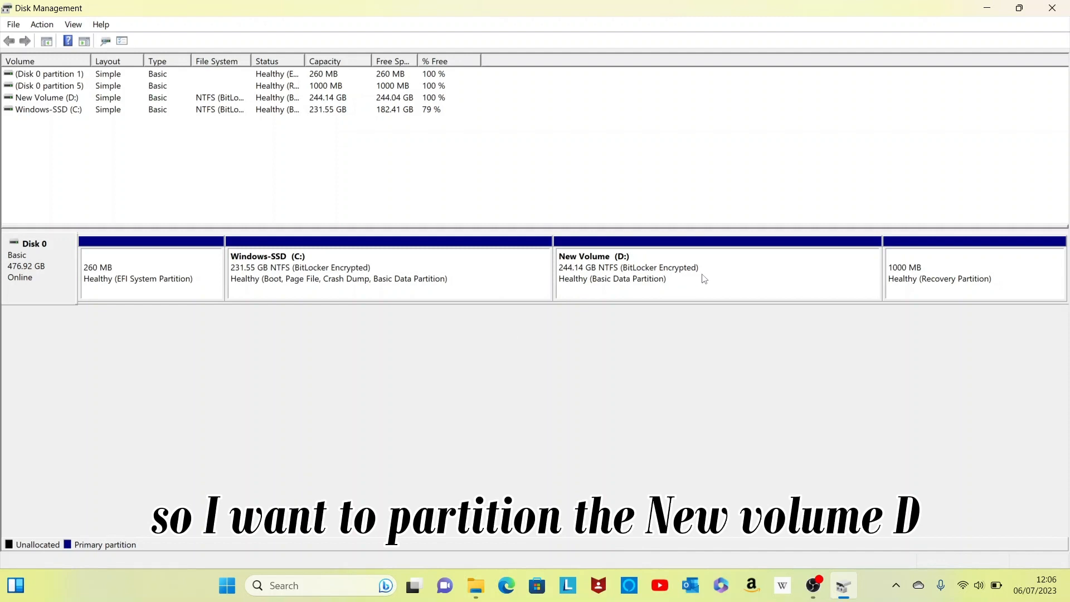
{"action": "left_click", "coordinate": [725, 278]}
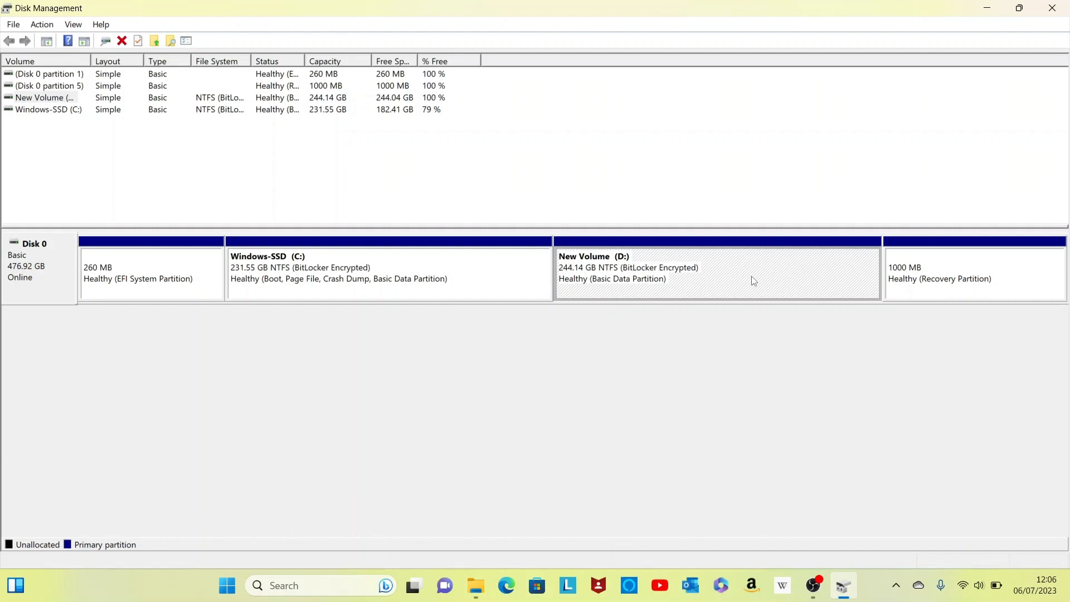
{"action": "right_click", "coordinate": [740, 269]}
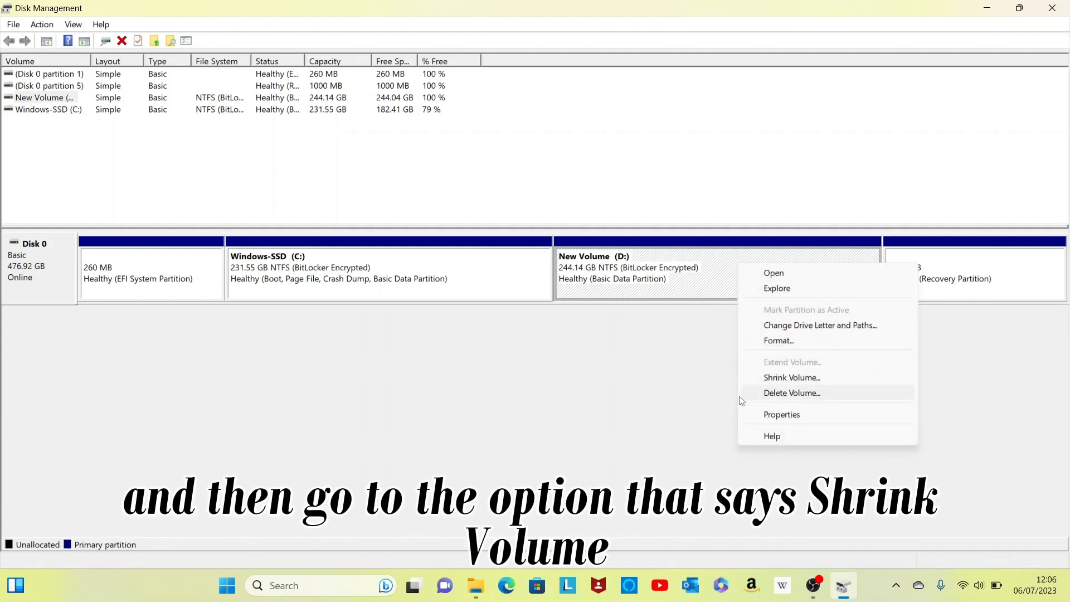
{"action": "left_click", "coordinate": [767, 379]}
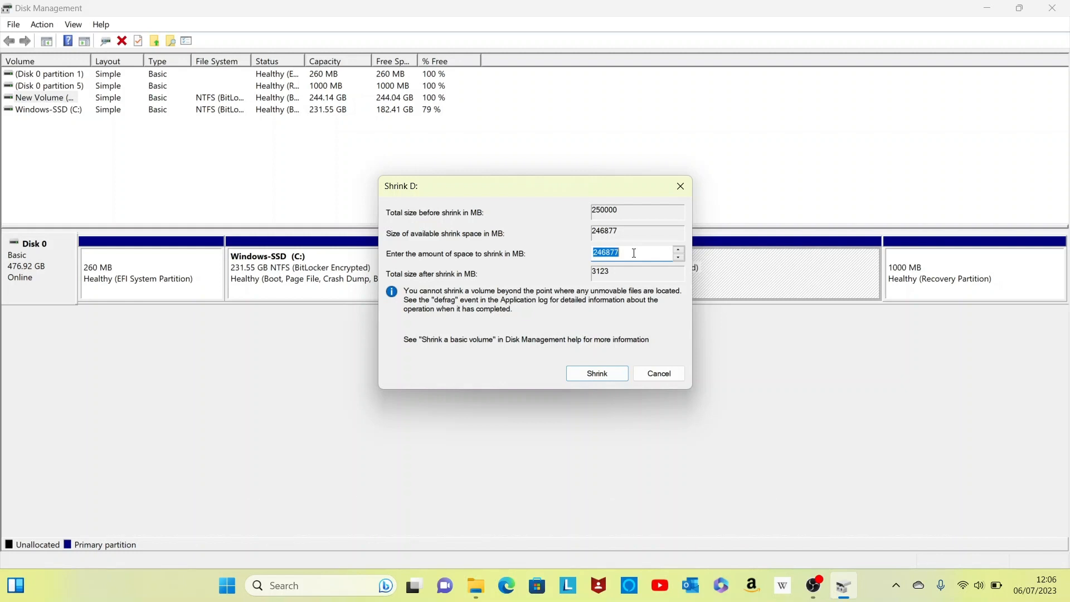
{"action": "type", "text": "10000"}
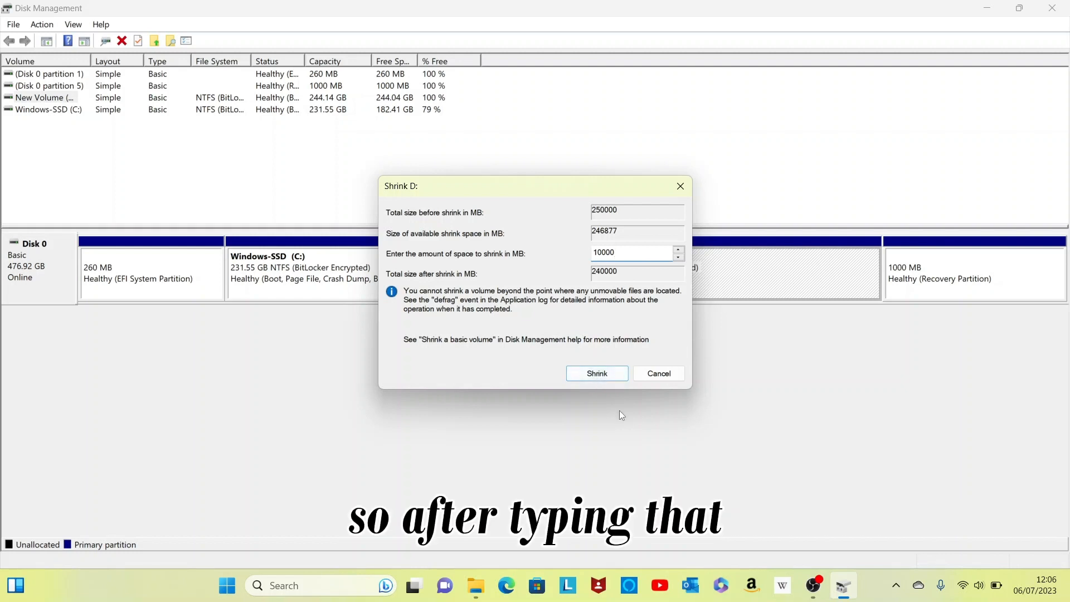
{"action": "left_click", "coordinate": [600, 377]}
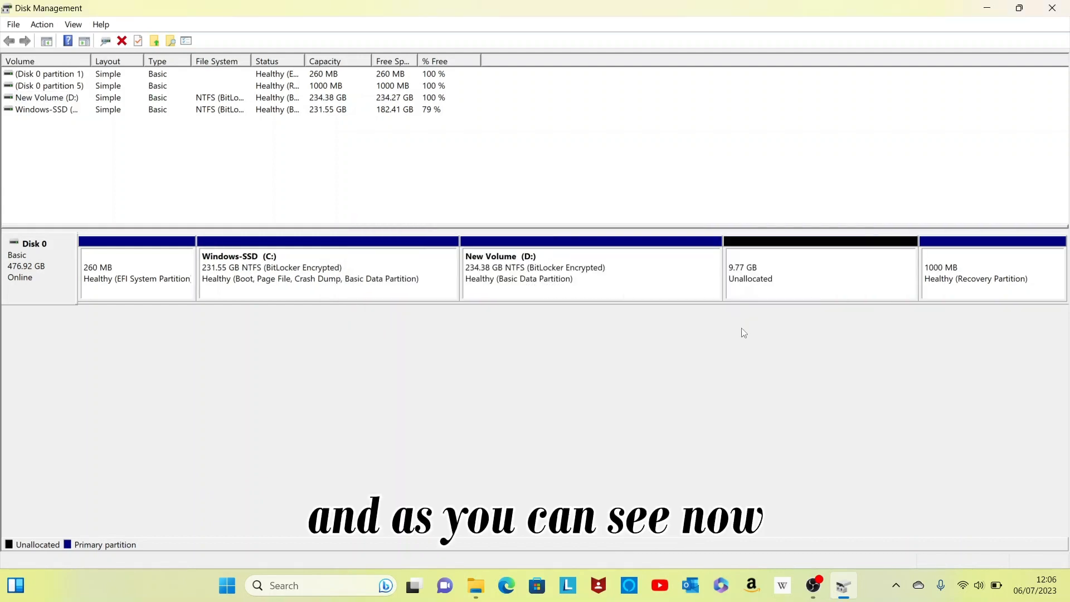
Start the New Simple Volume wizard on the 9.77 GB unallocated space, keeping the volume size at 10000 MB.
{"action": "left_click", "coordinate": [787, 278]}
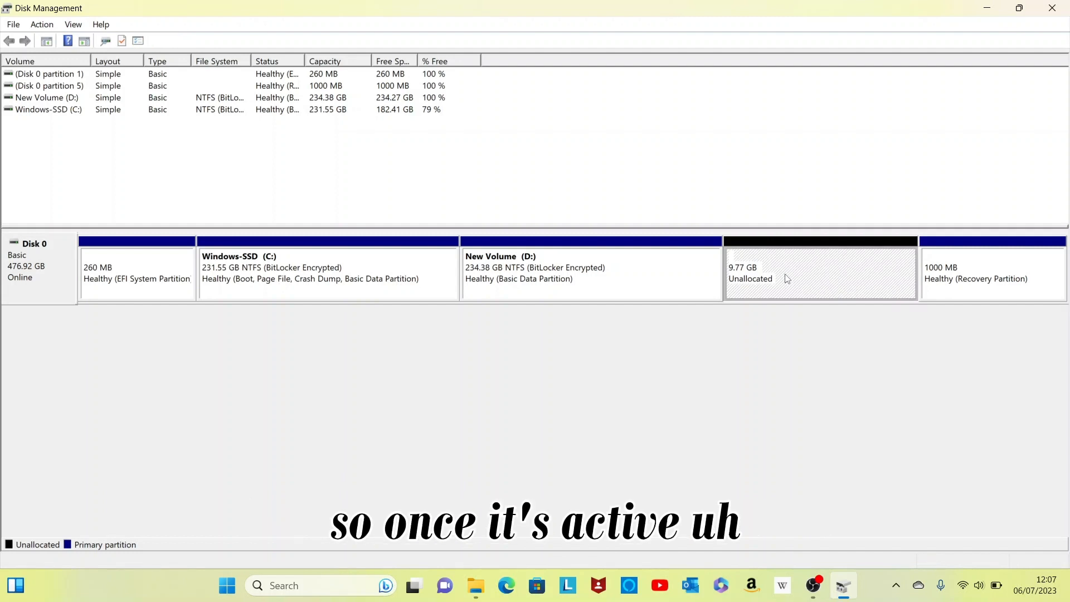
{"action": "right_click", "coordinate": [787, 279]}
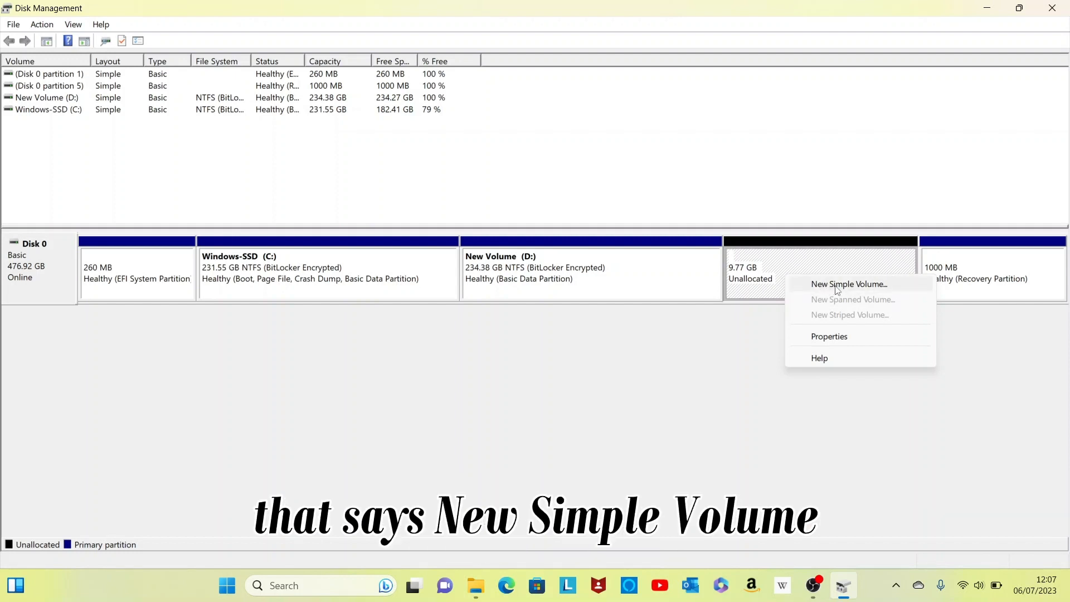
{"action": "left_click", "coordinate": [838, 286]}
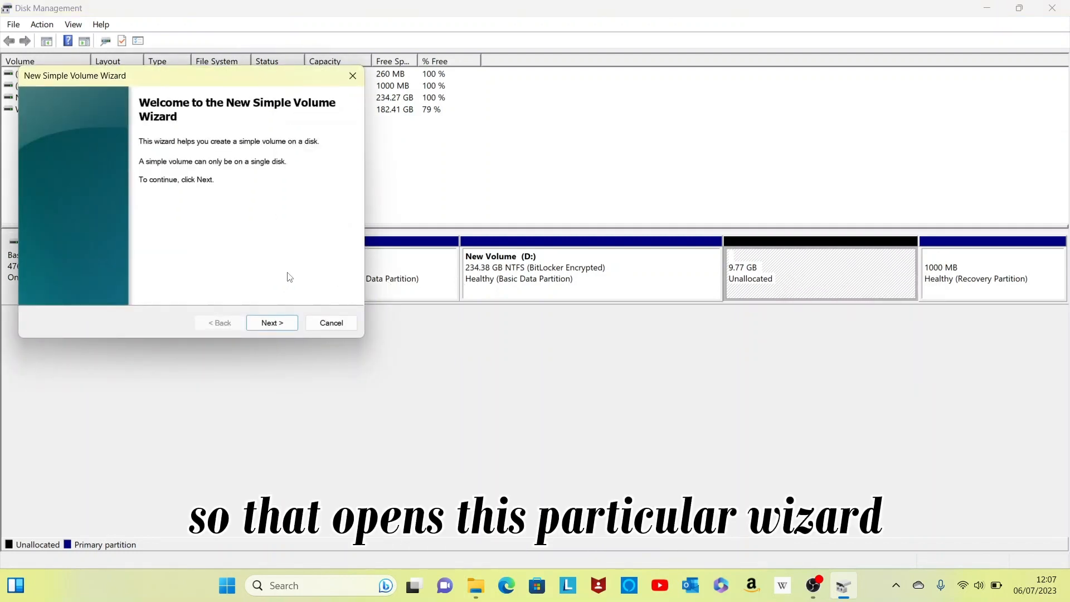
{"action": "left_click", "coordinate": [274, 325]}
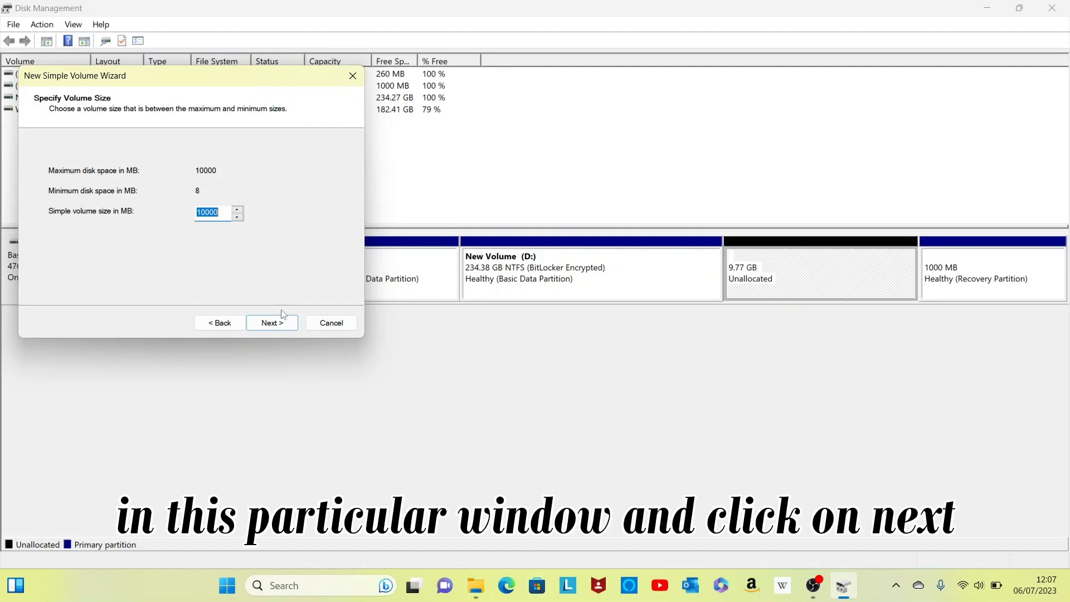
{"action": "left_click", "coordinate": [282, 326]}
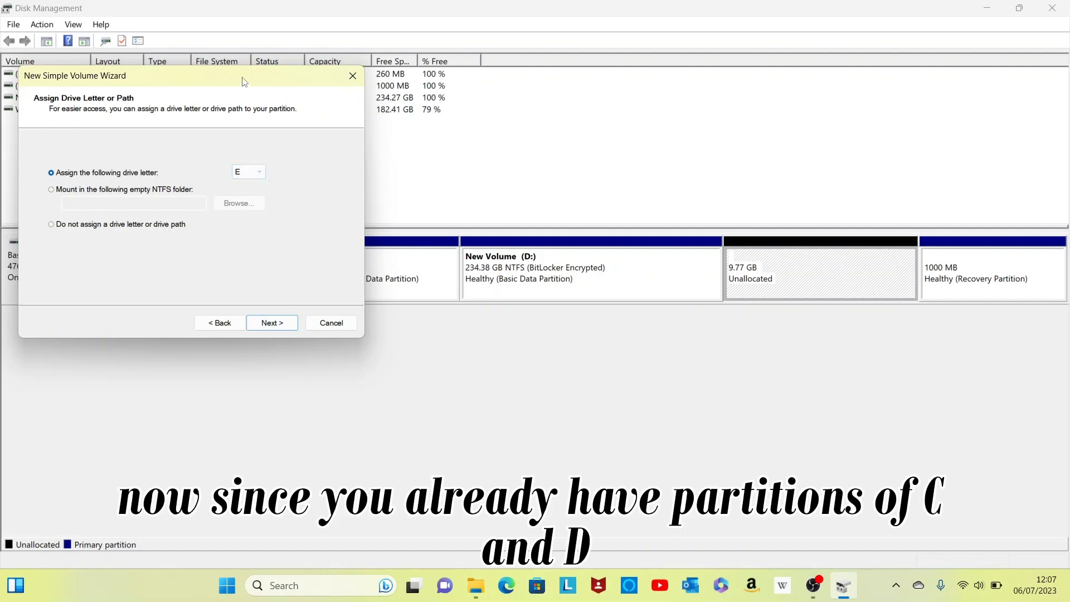
Keep drive letter E assigned to the new volume and continue.
{"action": "left_click_drag", "start_coordinate": [244, 81], "coordinate": [495, 308]}
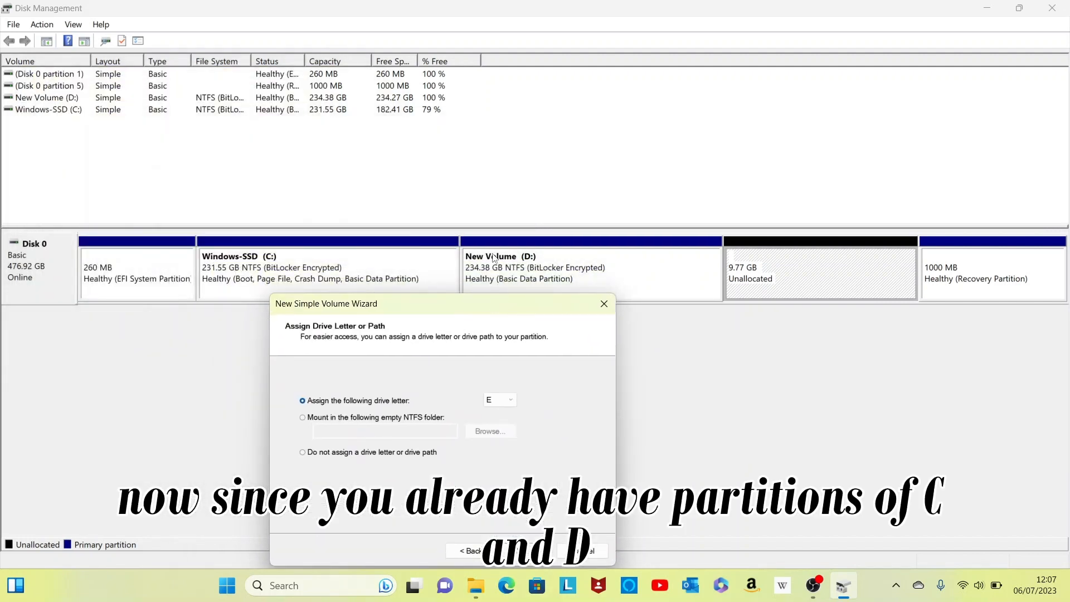
{"action": "left_click", "coordinate": [513, 400]}
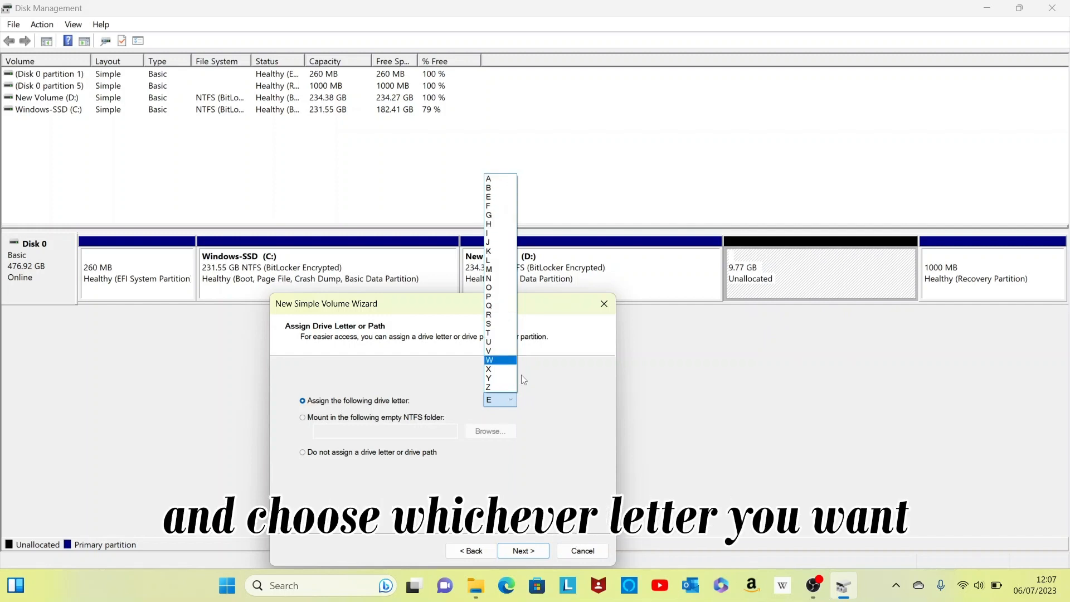
{"action": "left_click", "coordinate": [513, 400]}
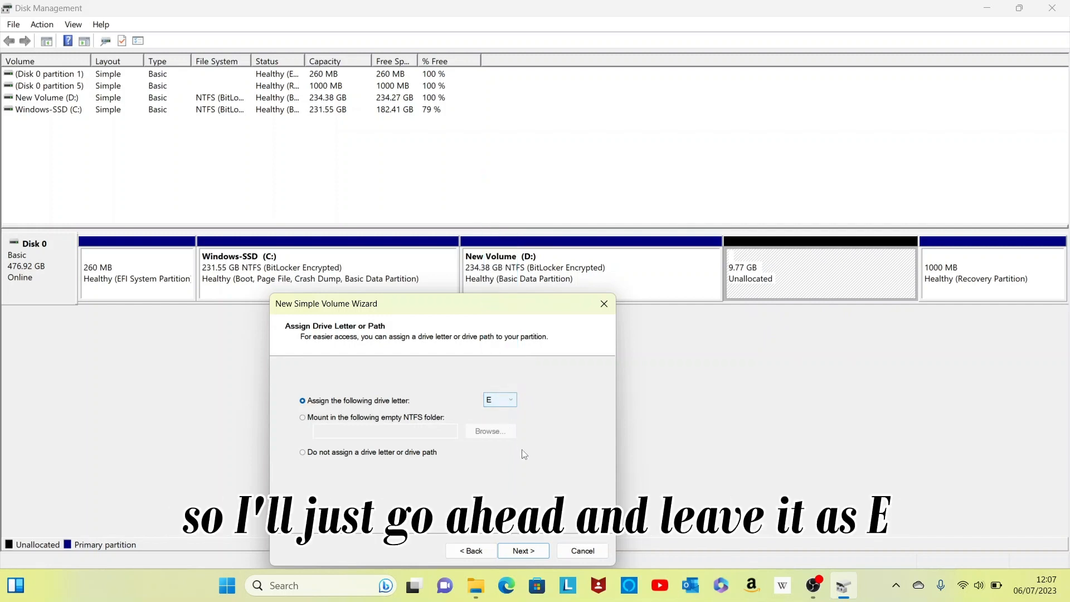
{"action": "left_click", "coordinate": [524, 551]}
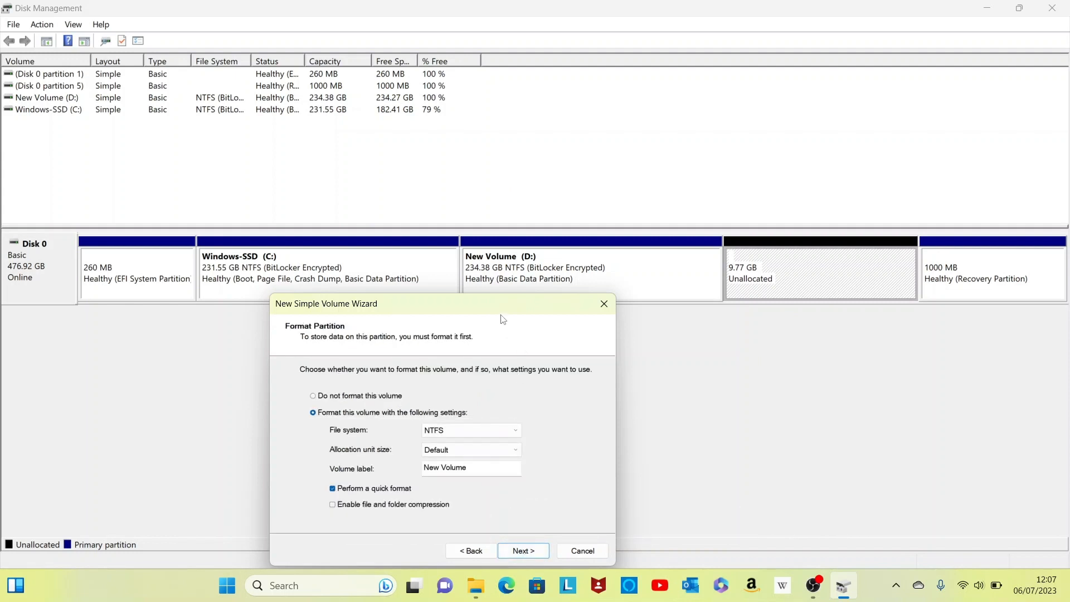
Accept quick NTFS formatting with the label New Volume and finish the wizard.
{"action": "left_click_drag", "start_coordinate": [502, 317], "coordinate": [561, 163]}
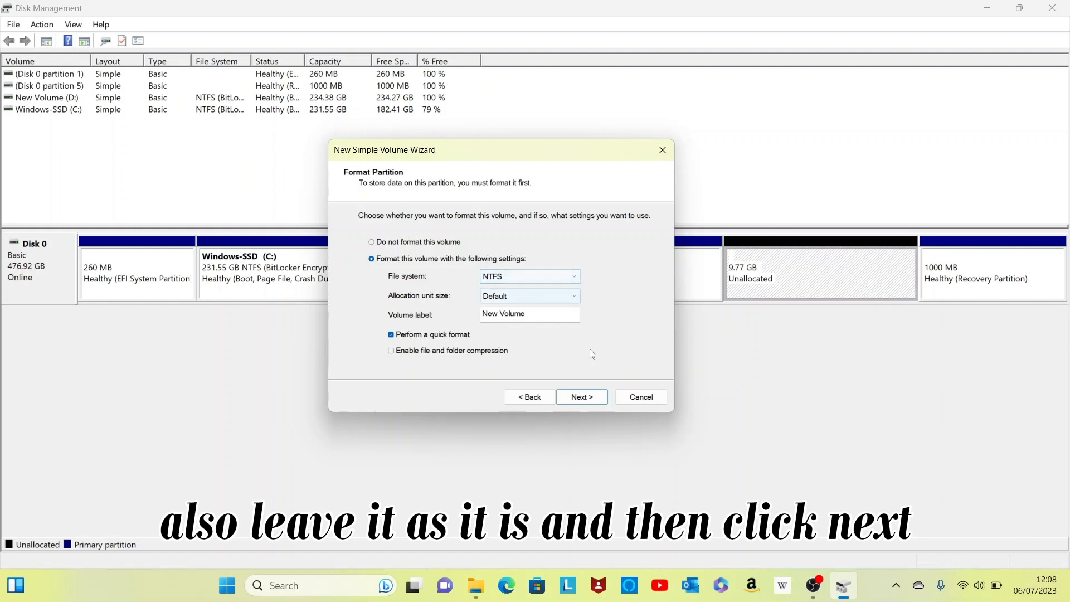
{"action": "left_click", "coordinate": [579, 398]}
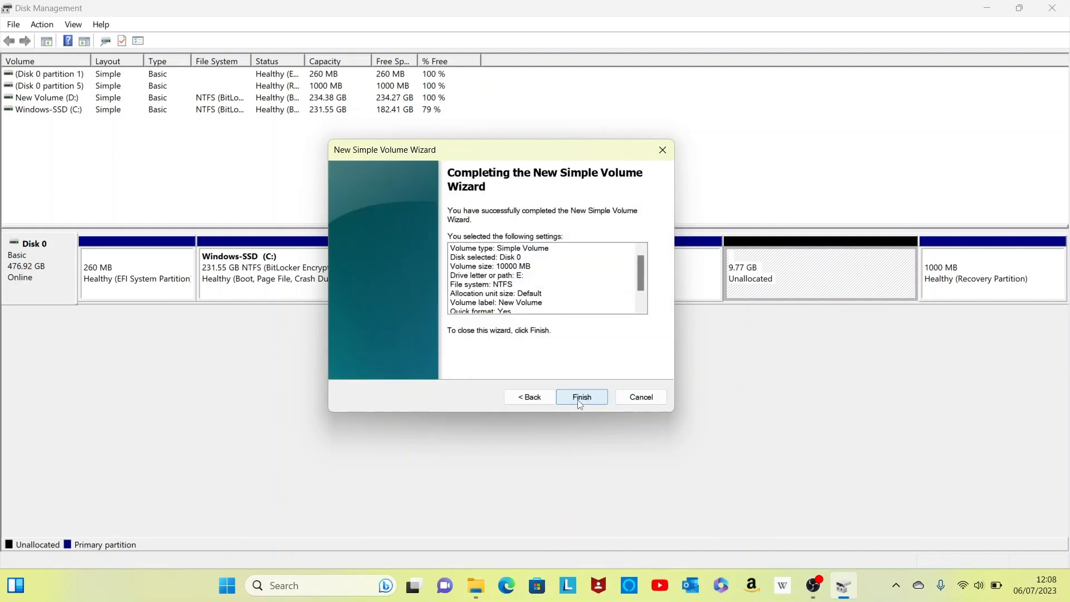
{"action": "left_click", "coordinate": [581, 399]}
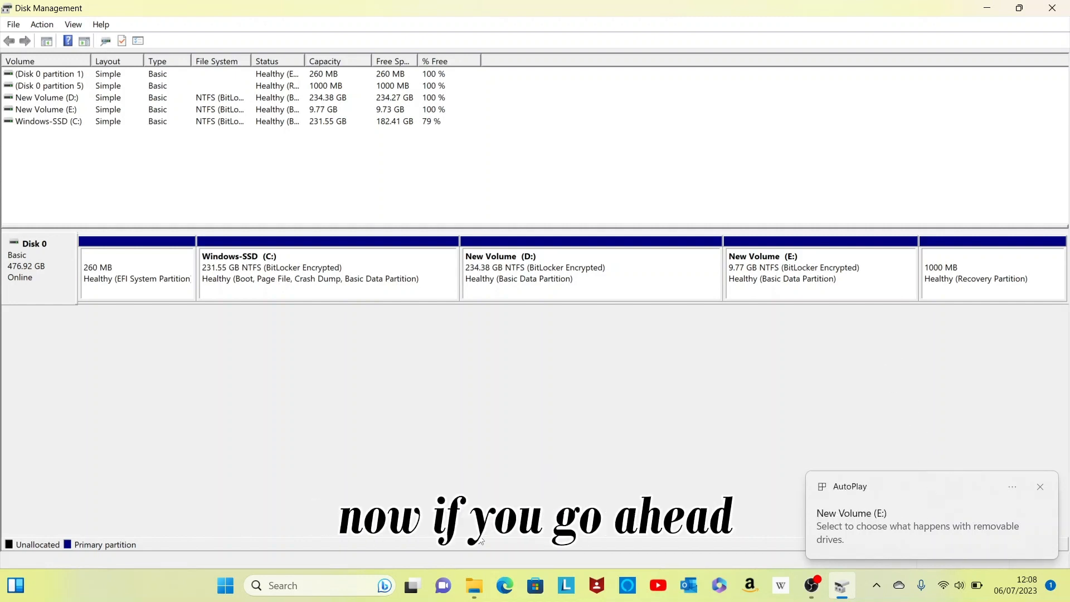
Check the new E: drive in File Explorer's This PC view against Disk Management.
{"action": "mouse_move", "coordinate": [474, 593]}
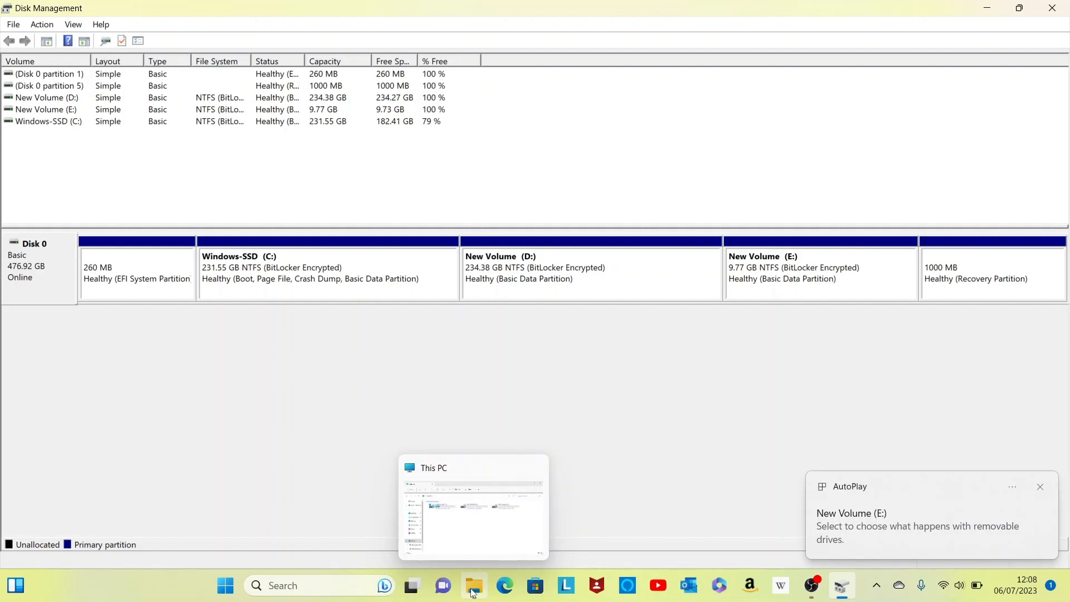
{"action": "left_click", "coordinate": [474, 593]}
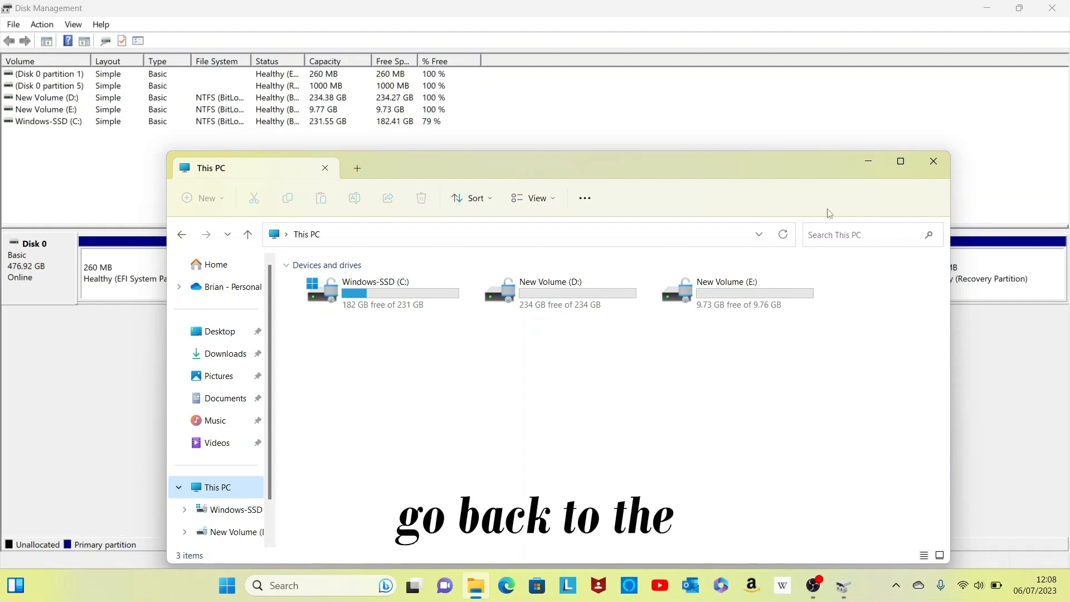
{"action": "left_click", "coordinate": [756, 116]}
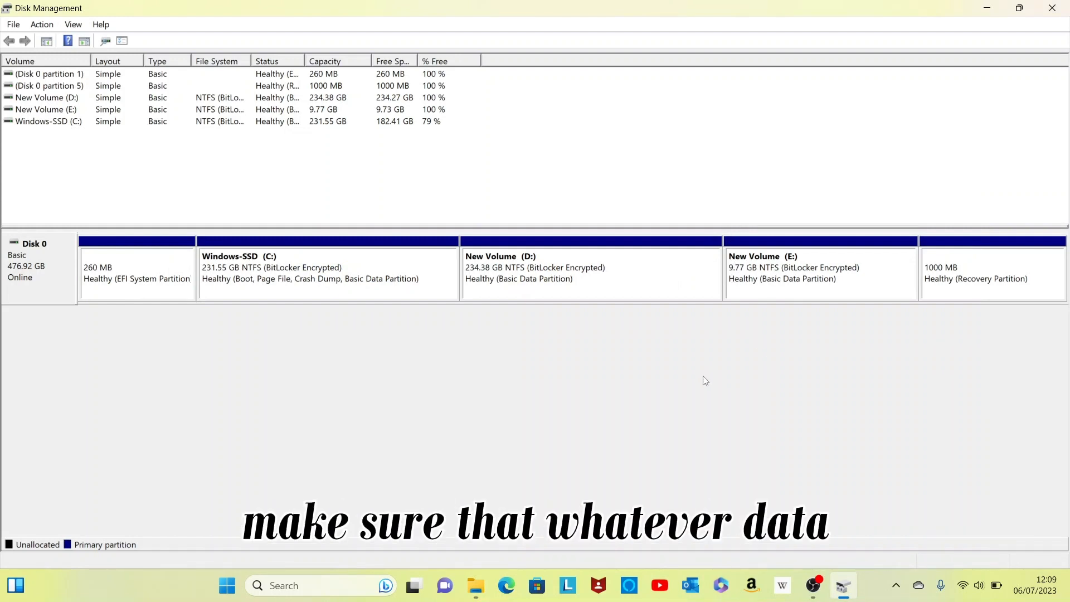
{"action": "left_click", "coordinate": [474, 592]}
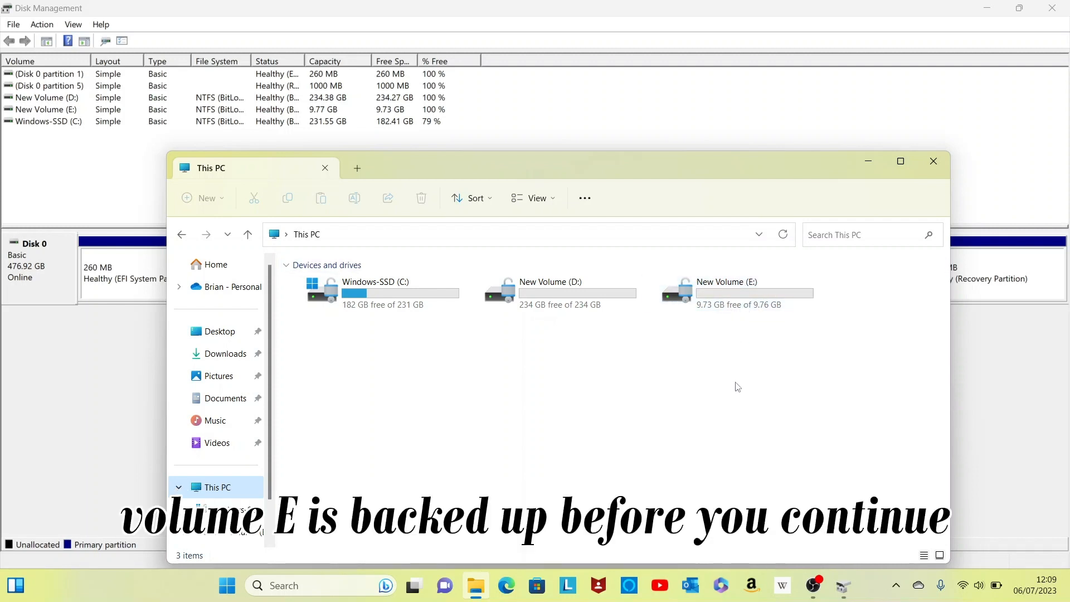
{"action": "left_click", "coordinate": [869, 162]}
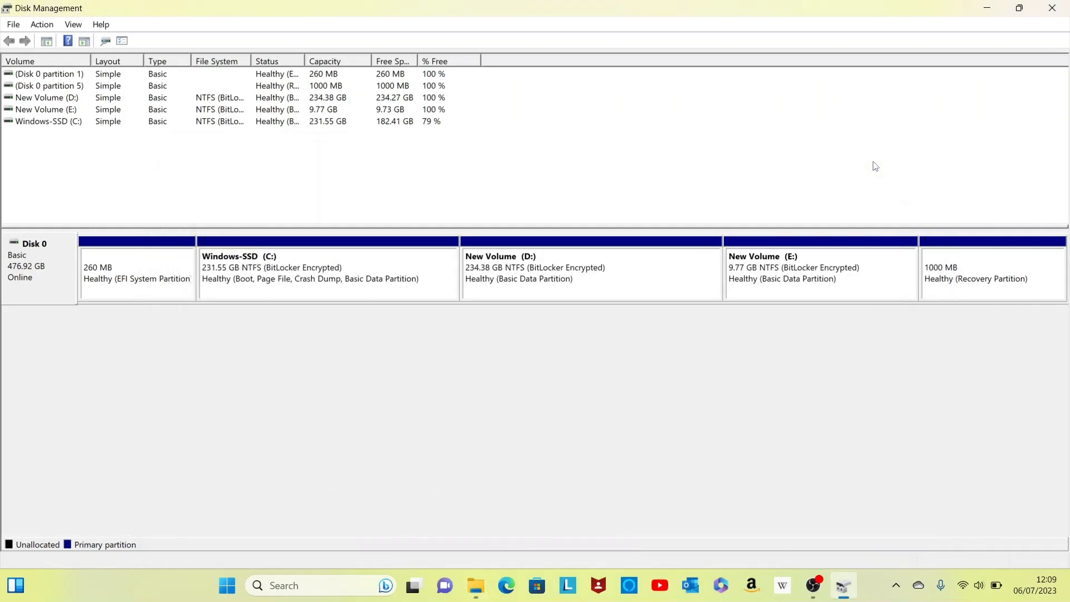
Delete the New Volume (E:) partition, confirming the data-loss, BitLocker and forced-deletion warnings.
{"action": "left_click", "coordinate": [804, 271]}
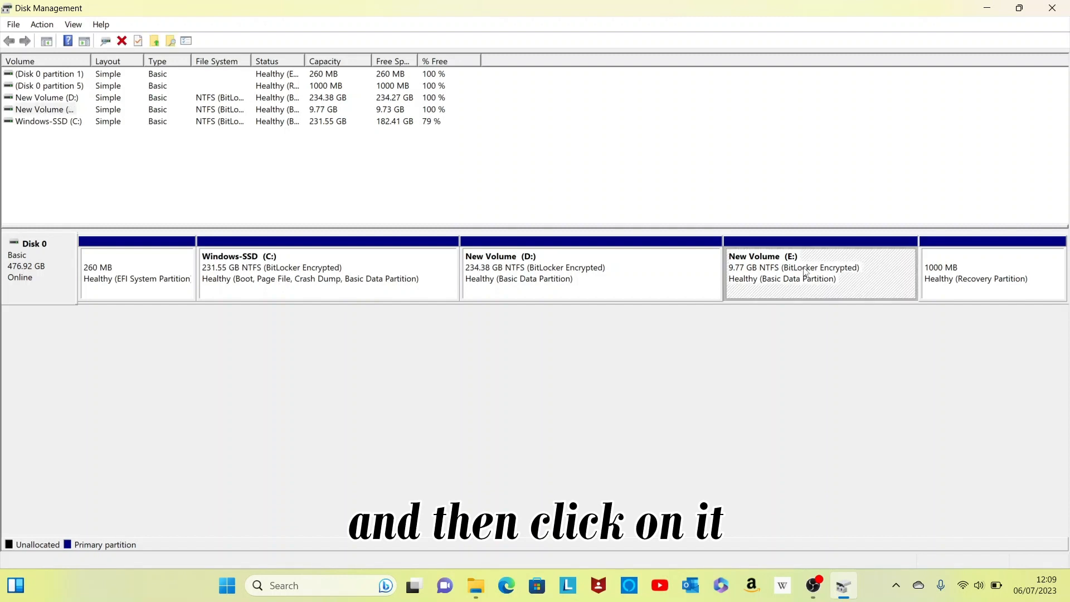
{"action": "right_click", "coordinate": [854, 284]}
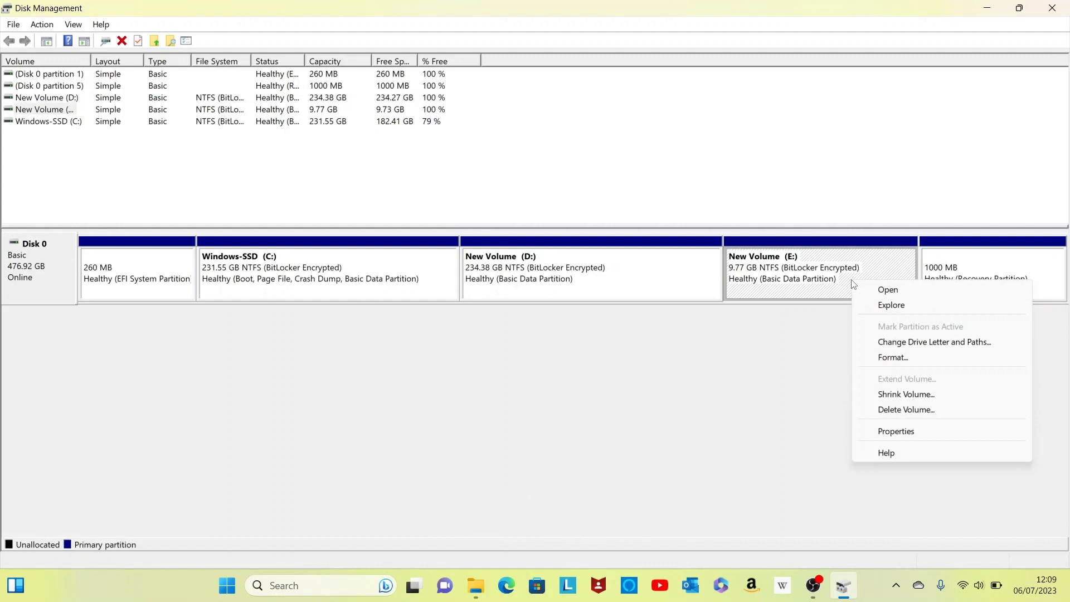
{"action": "left_click", "coordinate": [904, 411]}
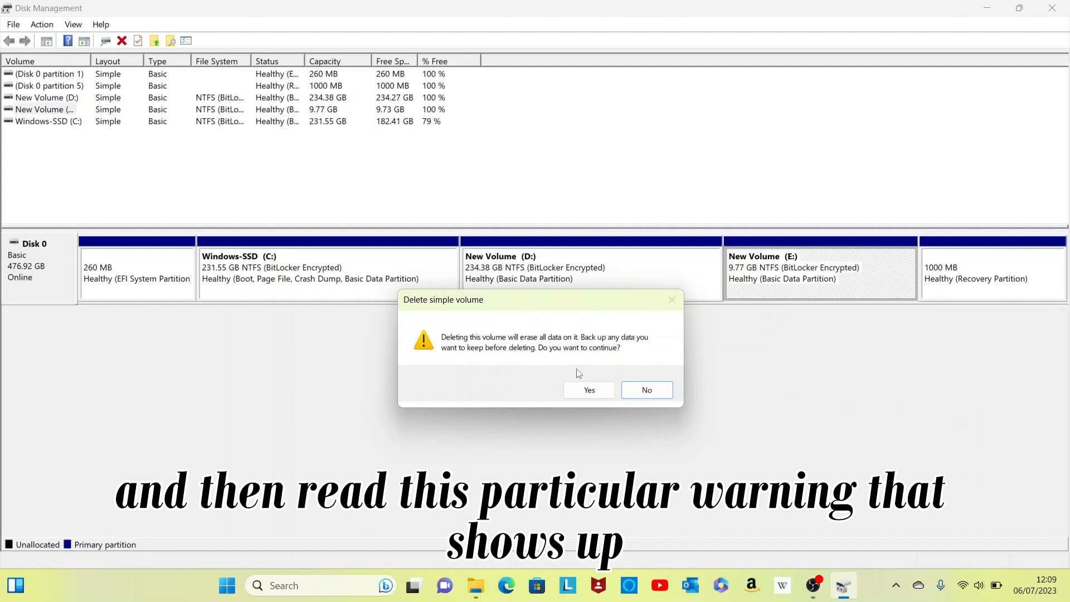
{"action": "left_click", "coordinate": [592, 395]}
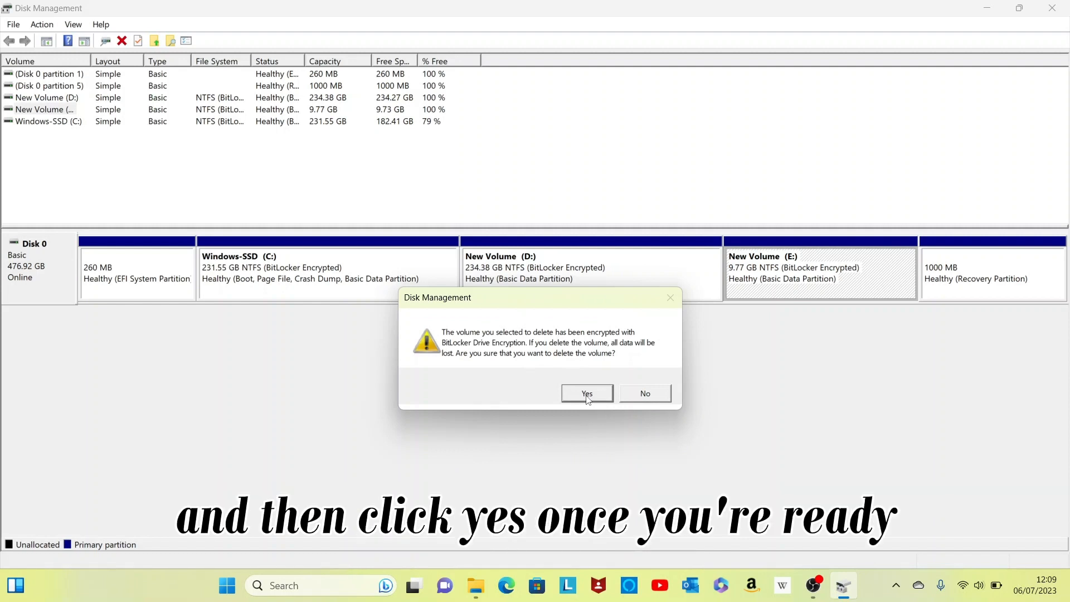
{"action": "left_click", "coordinate": [587, 394]}
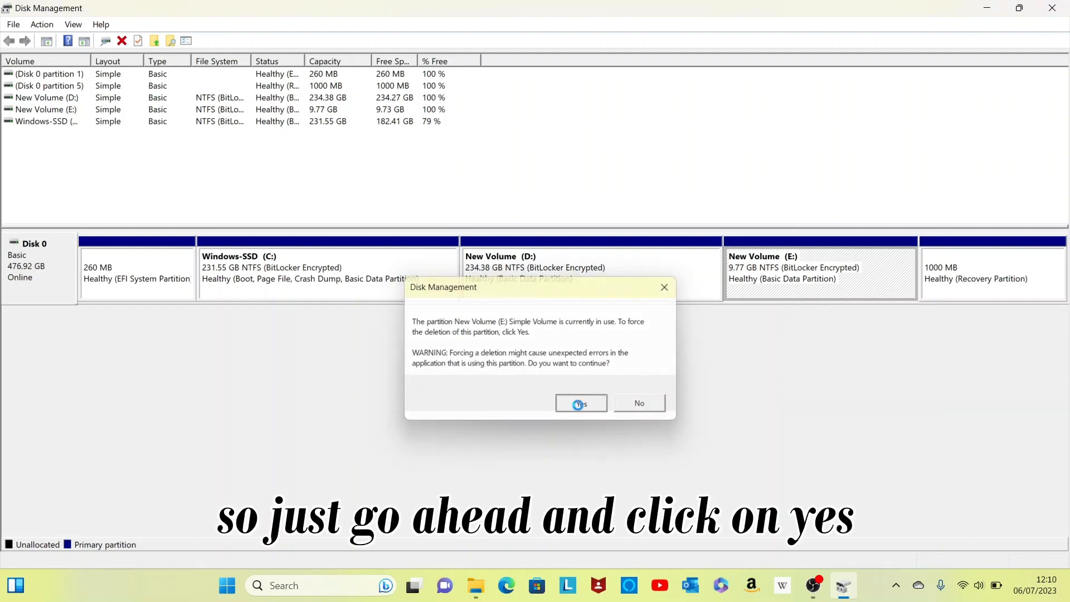
{"action": "left_click", "coordinate": [580, 407]}
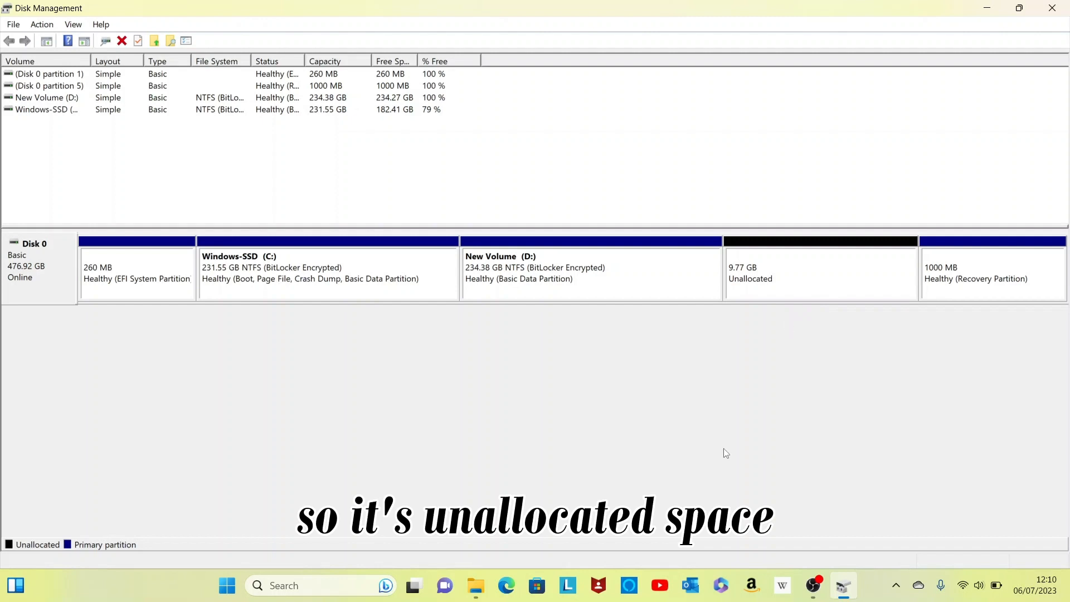
Review the drives listed in File Explorer's This PC view and return to Disk Management.
{"action": "left_click", "coordinate": [479, 593]}
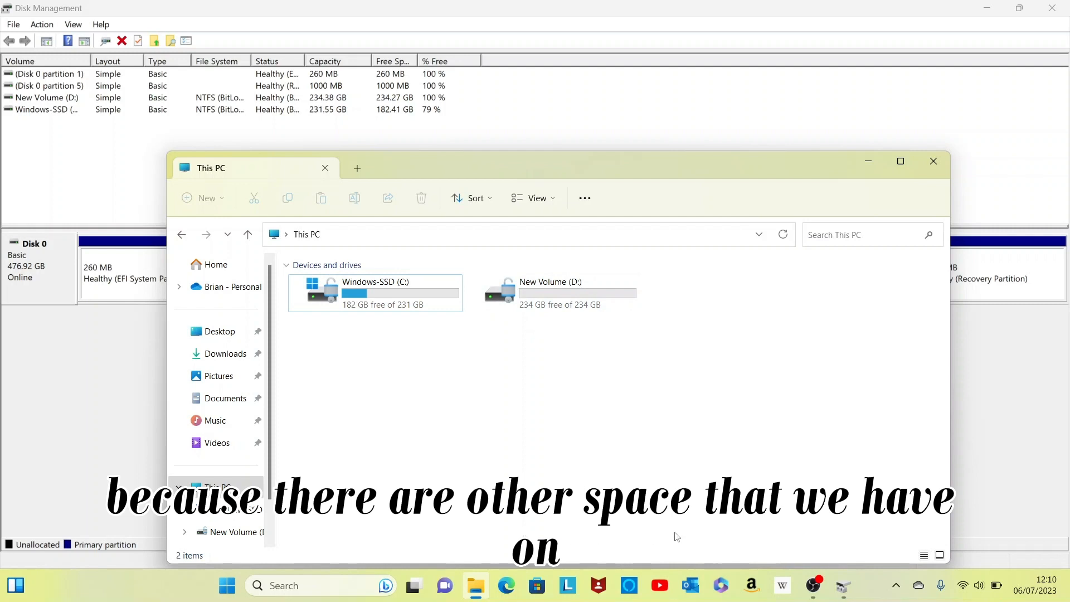
{"action": "left_click", "coordinate": [844, 586]}
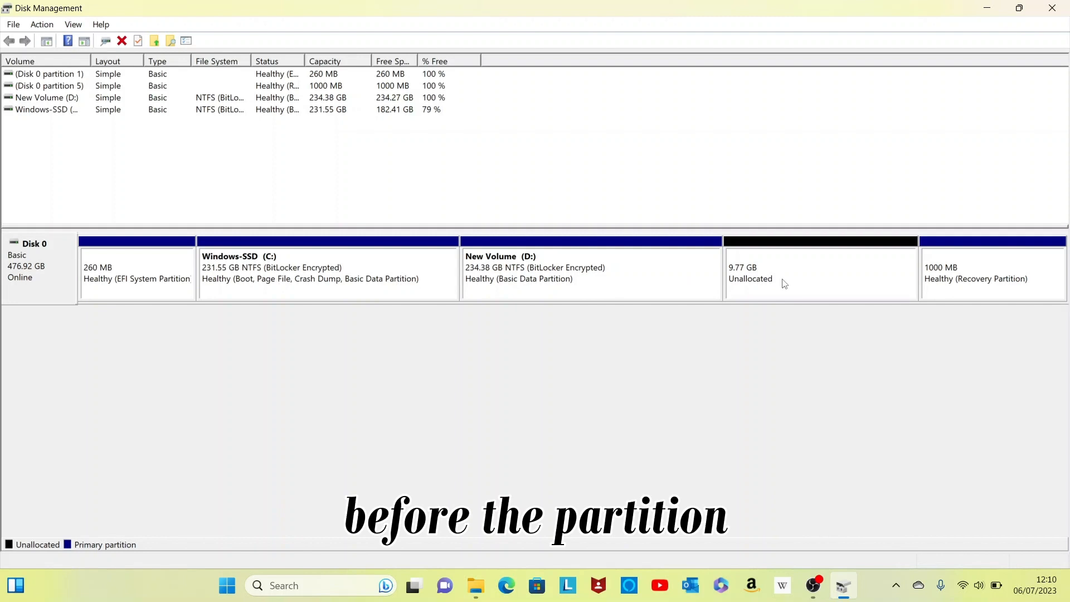
Extend drive D into the 9.77 GB unallocated space with the Extend Volume wizard, using all 10000 MB.
{"action": "left_click", "coordinate": [668, 276]}
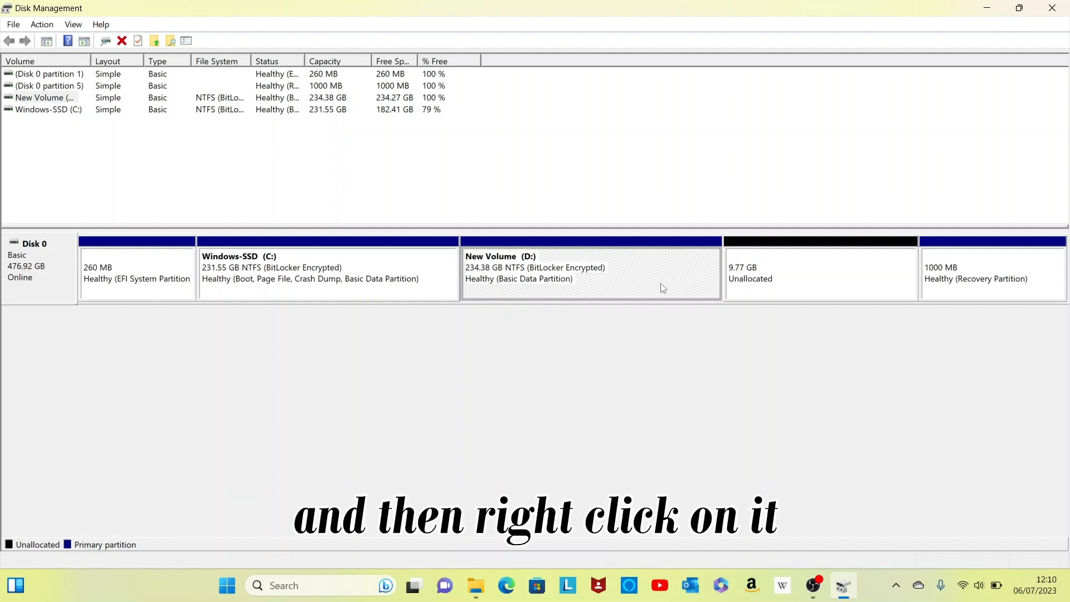
{"action": "right_click", "coordinate": [665, 283]}
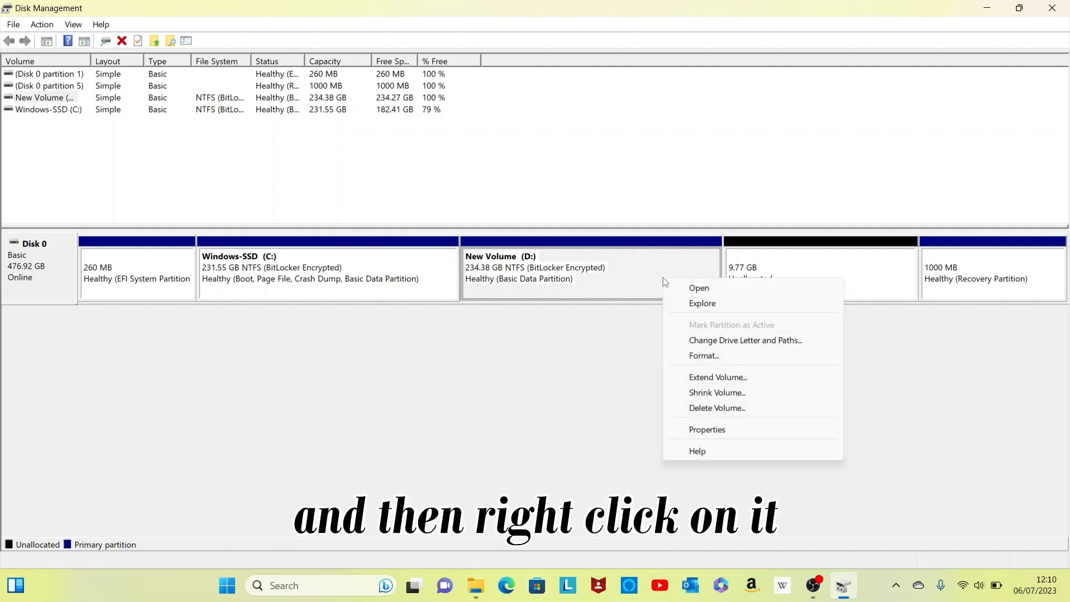
{"action": "left_click", "coordinate": [713, 378]}
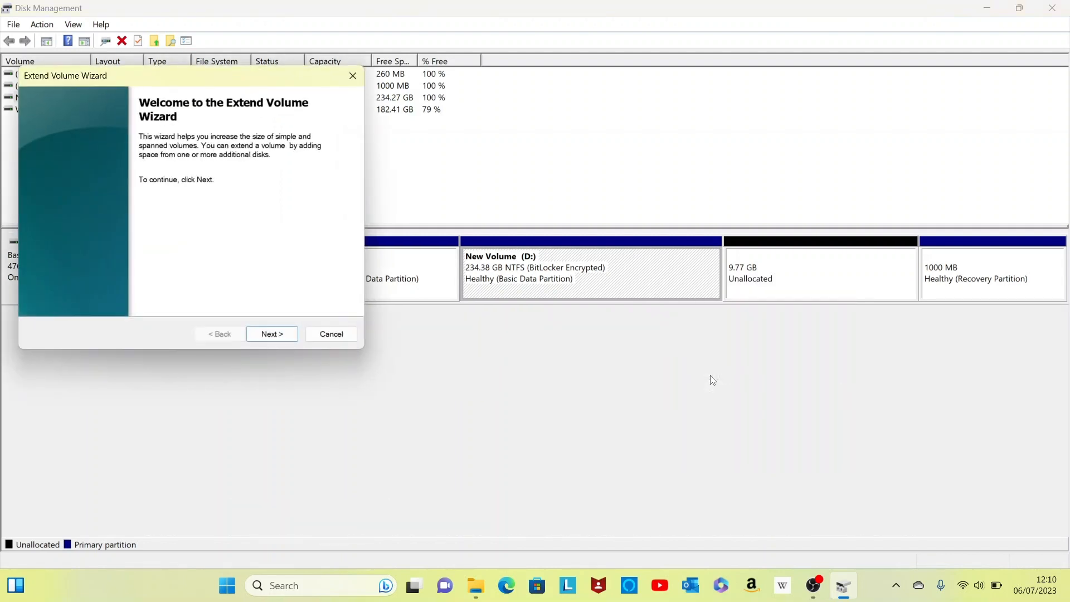
{"action": "left_click", "coordinate": [272, 334]}
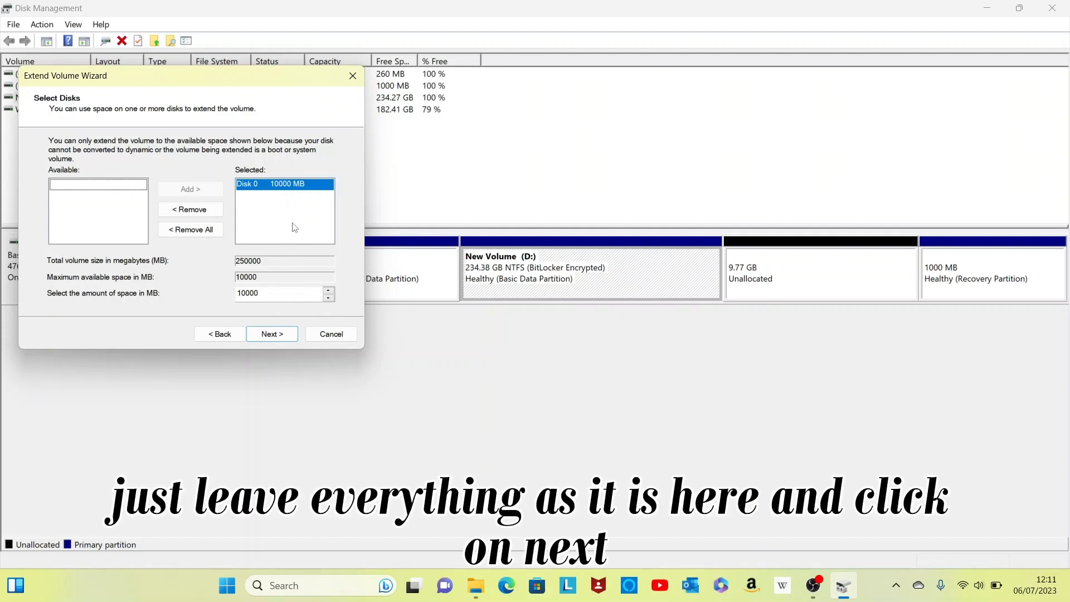
{"action": "left_click", "coordinate": [272, 335]}
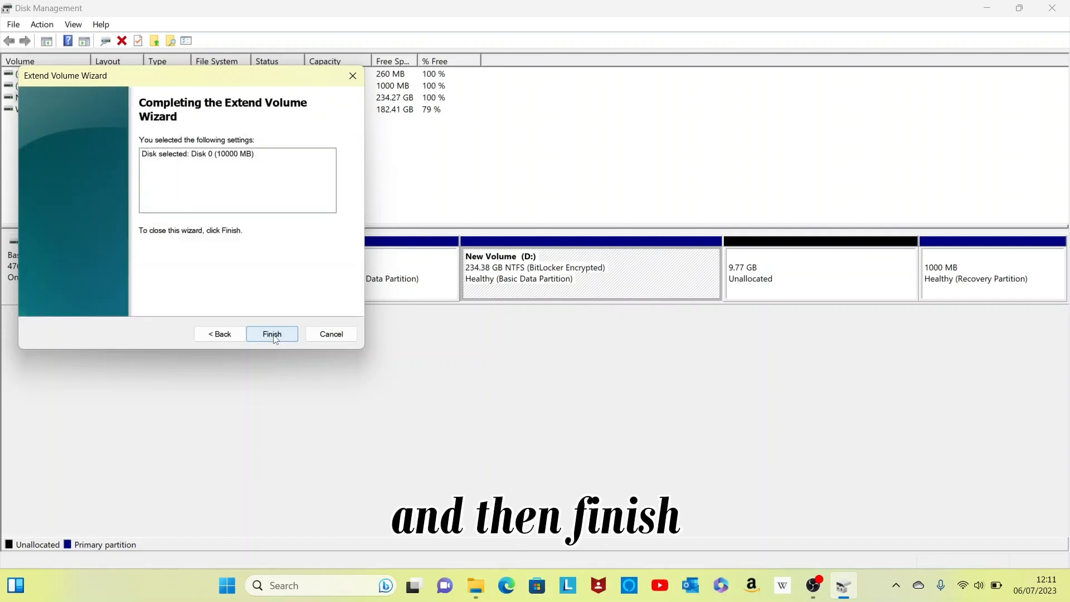
{"action": "left_click", "coordinate": [273, 336]}
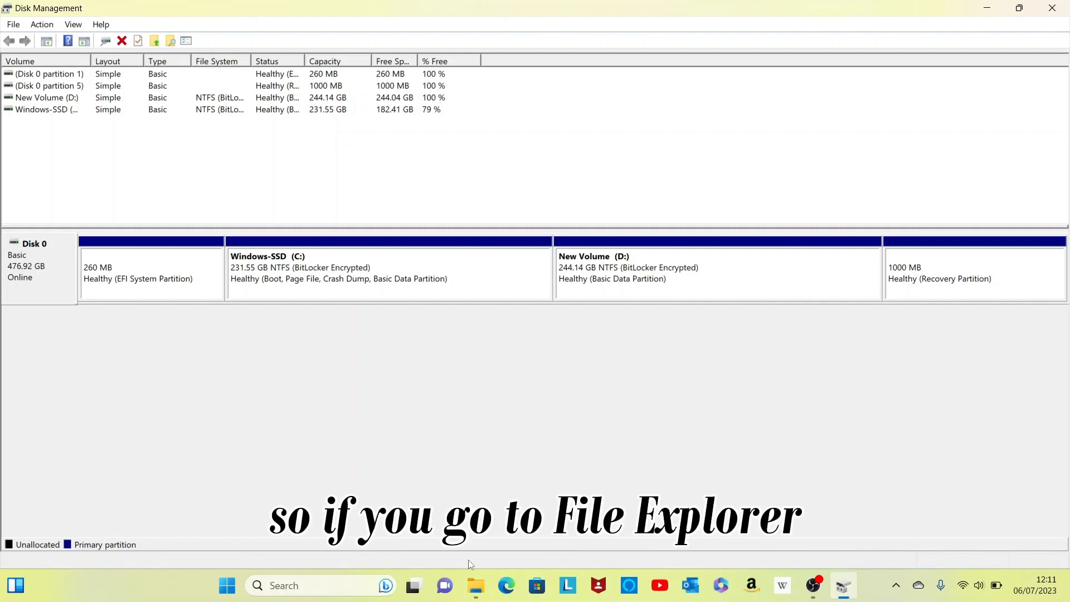
Check drive D's size in File Explorer's This PC view, and close File Explorer and Disk Management.
{"action": "mouse_move", "coordinate": [482, 587]}
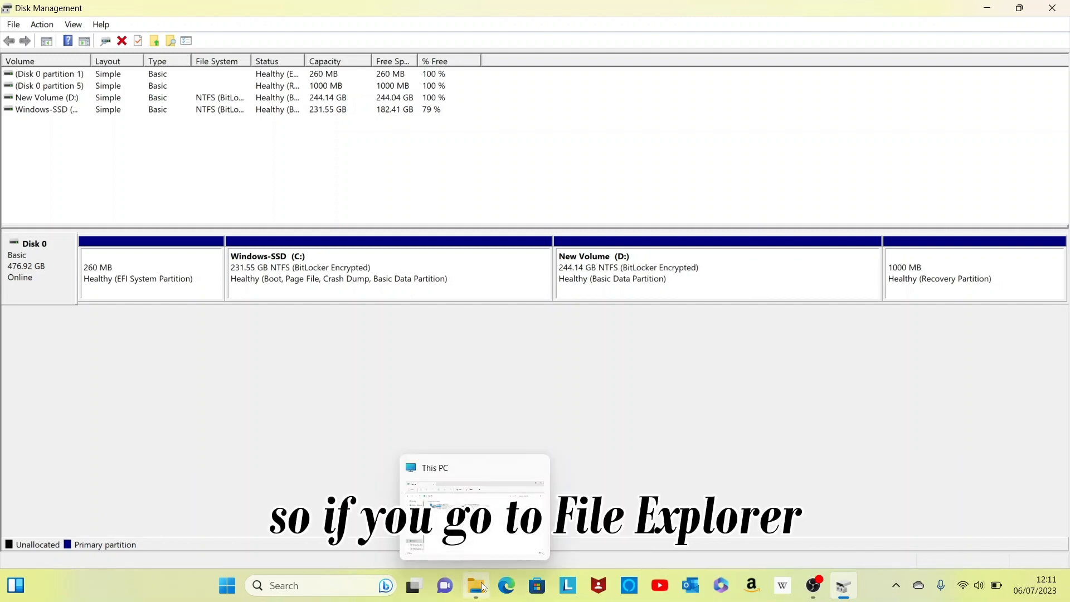
{"action": "left_click", "coordinate": [482, 587]}
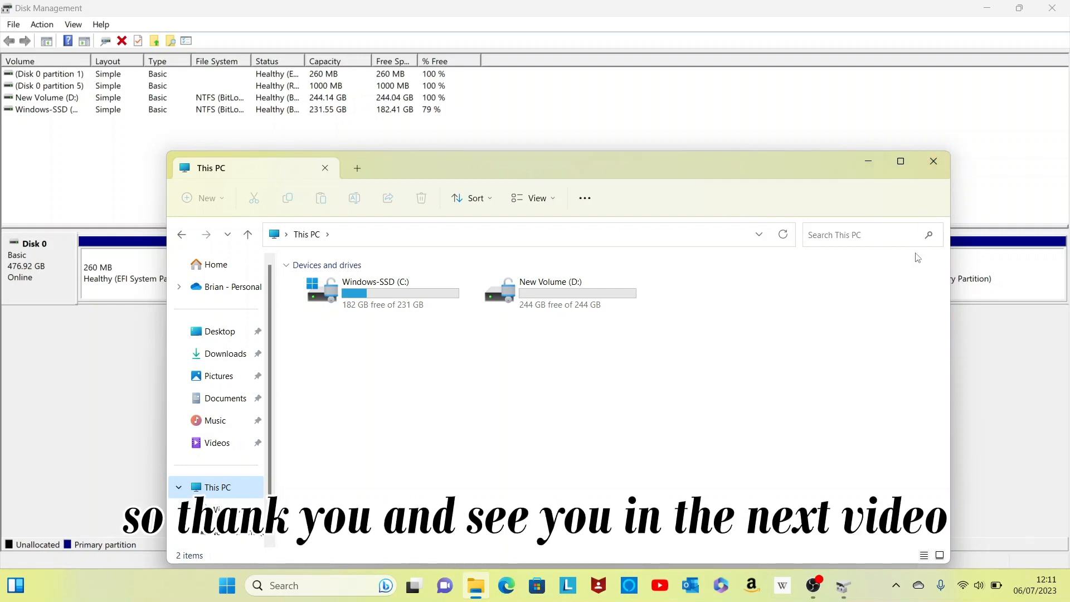
{"action": "left_click", "coordinate": [933, 161]}
{"action": "left_click", "coordinate": [1044, 6]}
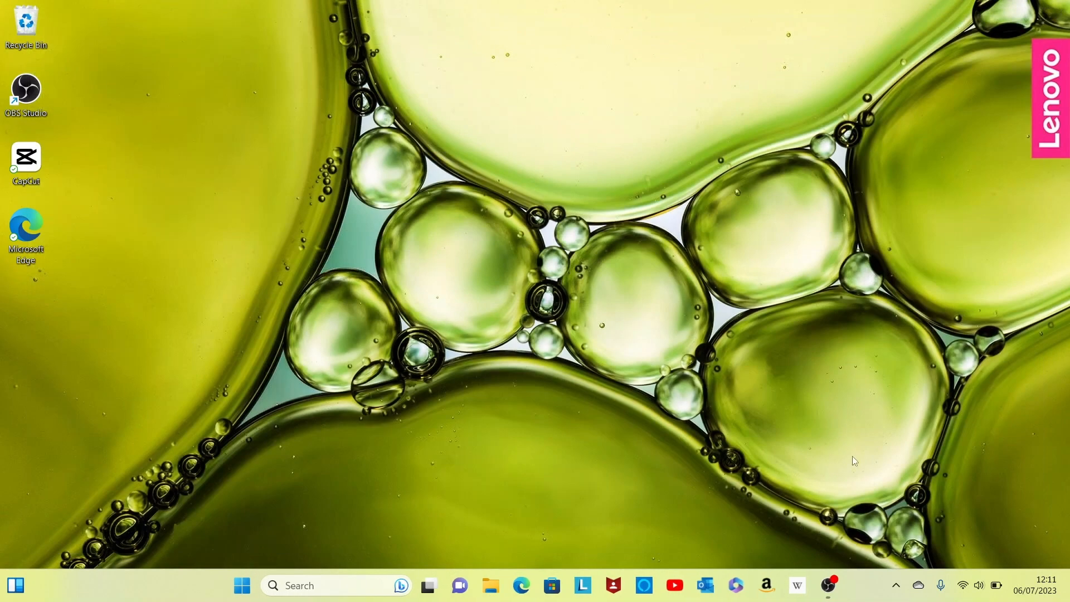